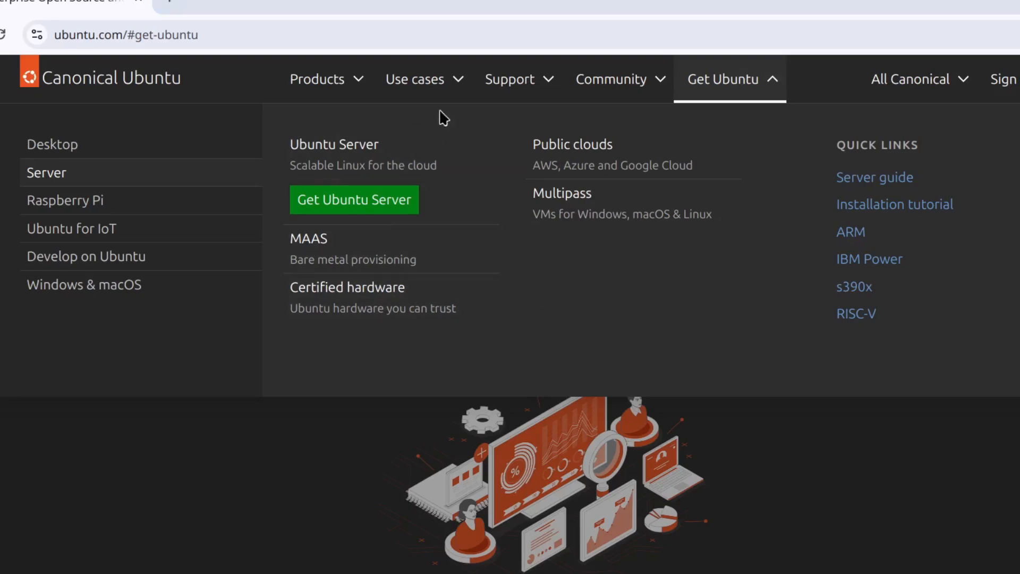
Open the Ubuntu Server product page and go on to its download page.
{"action": "left_click", "coordinate": [383, 160]}
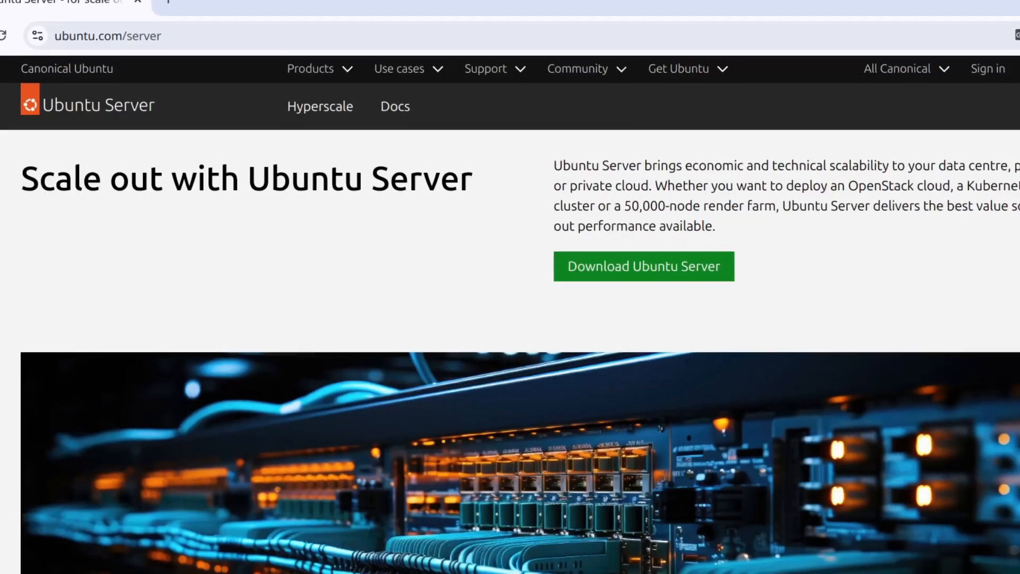
{"action": "scroll", "coordinate": [956, 223], "scroll_direction": "down", "scroll_amount": 10}
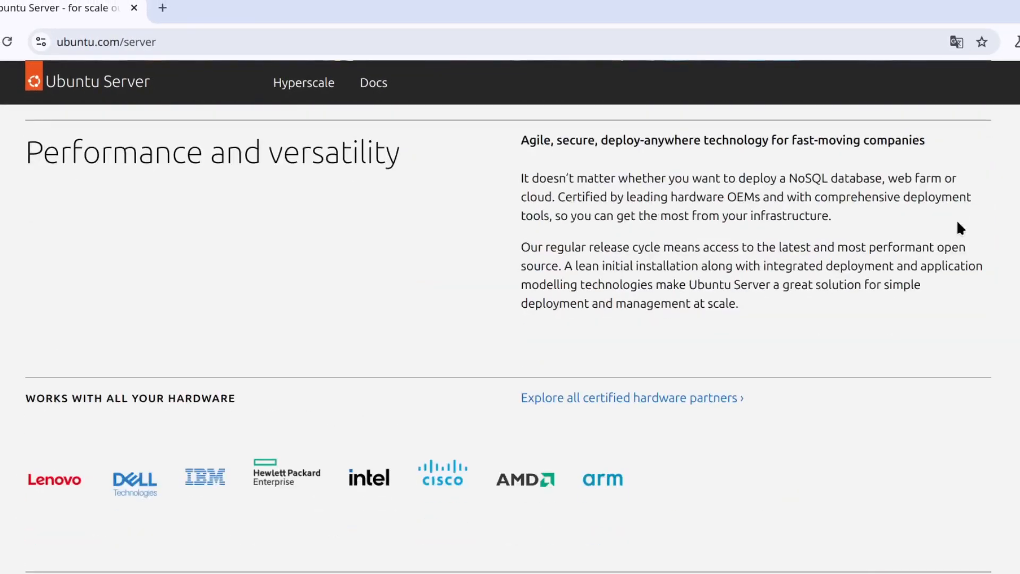
{"action": "scroll", "coordinate": [960, 229], "scroll_direction": "up", "scroll_amount": 10}
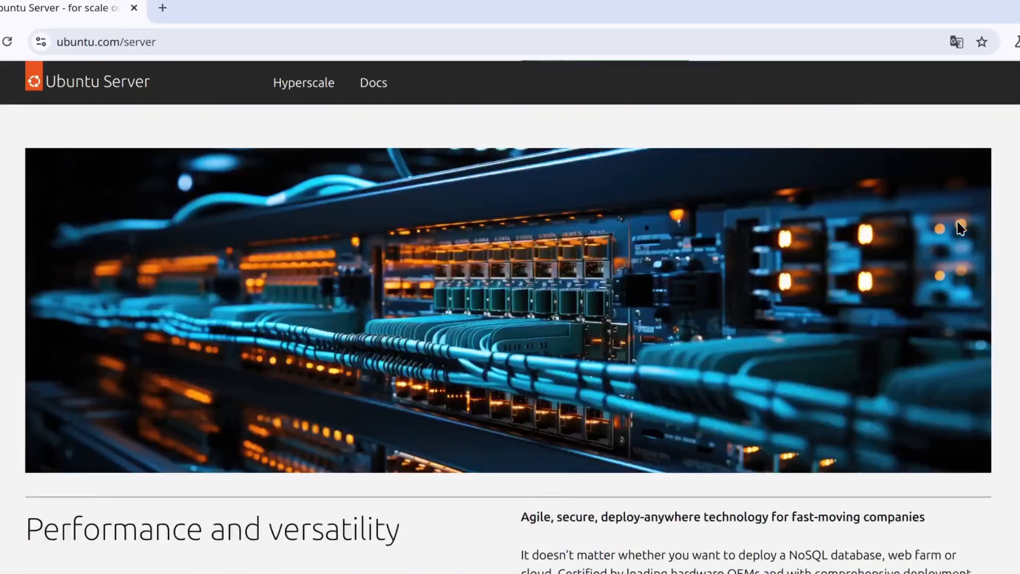
{"action": "left_click", "coordinate": [603, 255]}
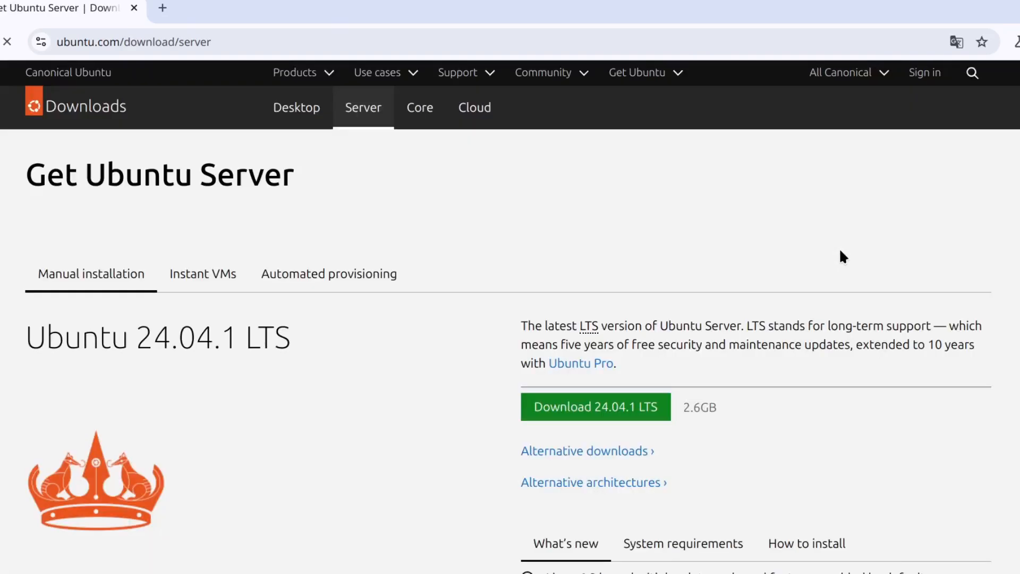
Review the available Ubuntu Server releases, download Ubuntu Server 24.04.1 LTS and check the browser's downloads.
{"action": "scroll", "coordinate": [839, 257], "scroll_direction": "down", "scroll_amount": 2}
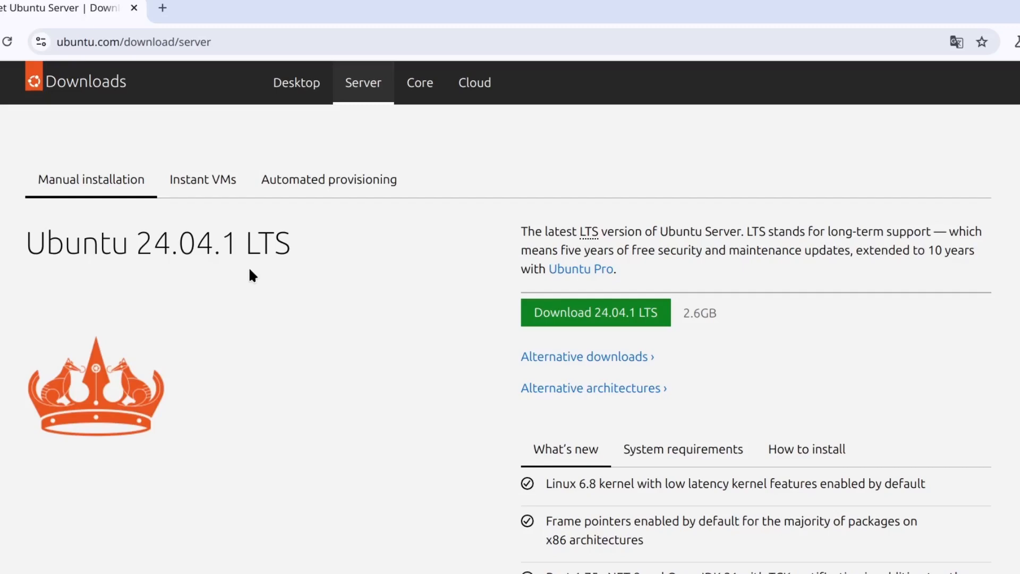
{"action": "scroll", "coordinate": [249, 266], "scroll_direction": "down", "scroll_amount": 10}
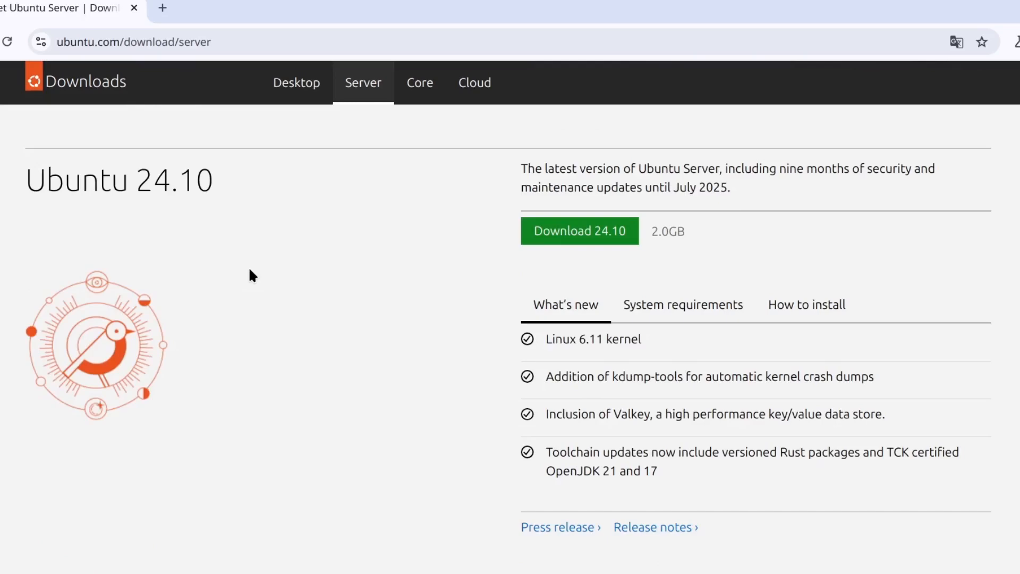
{"action": "scroll", "coordinate": [251, 274], "scroll_direction": "down", "scroll_amount": 10}
{"action": "scroll", "coordinate": [249, 270], "scroll_direction": "down", "scroll_amount": 5}
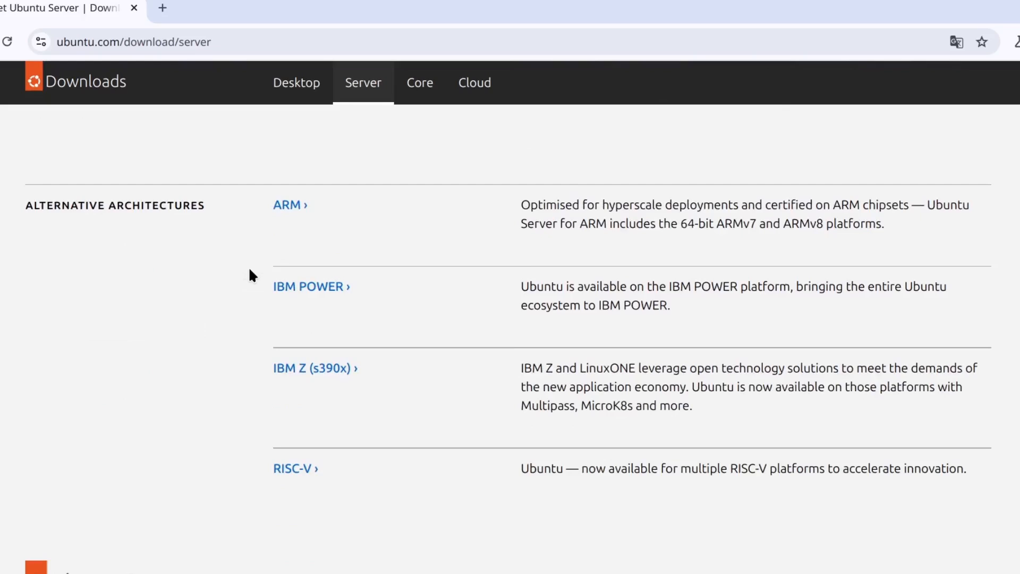
{"action": "scroll", "coordinate": [250, 270], "scroll_direction": "up", "scroll_amount": 15}
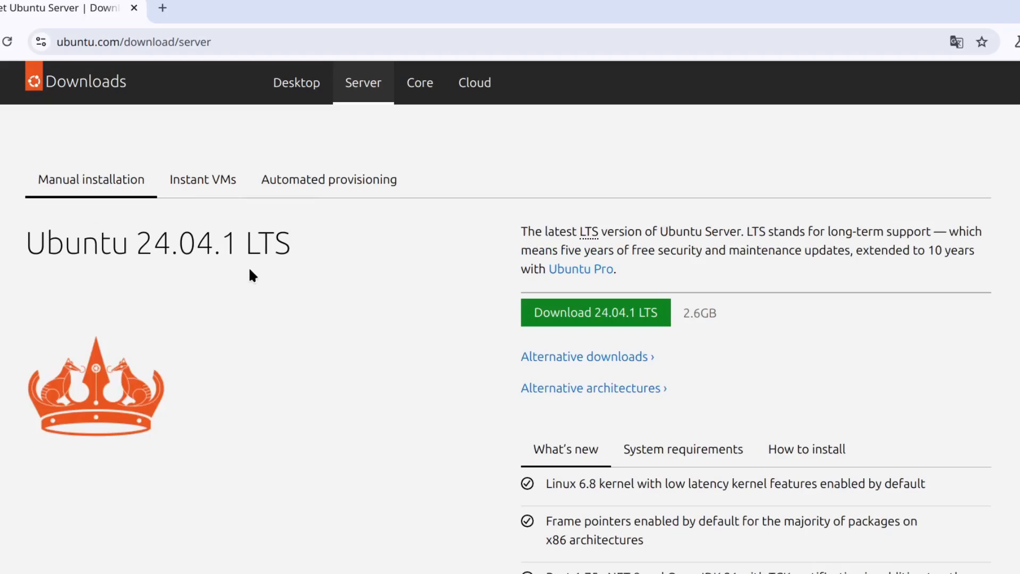
{"action": "scroll", "coordinate": [249, 267], "scroll_direction": "up", "scroll_amount": 1}
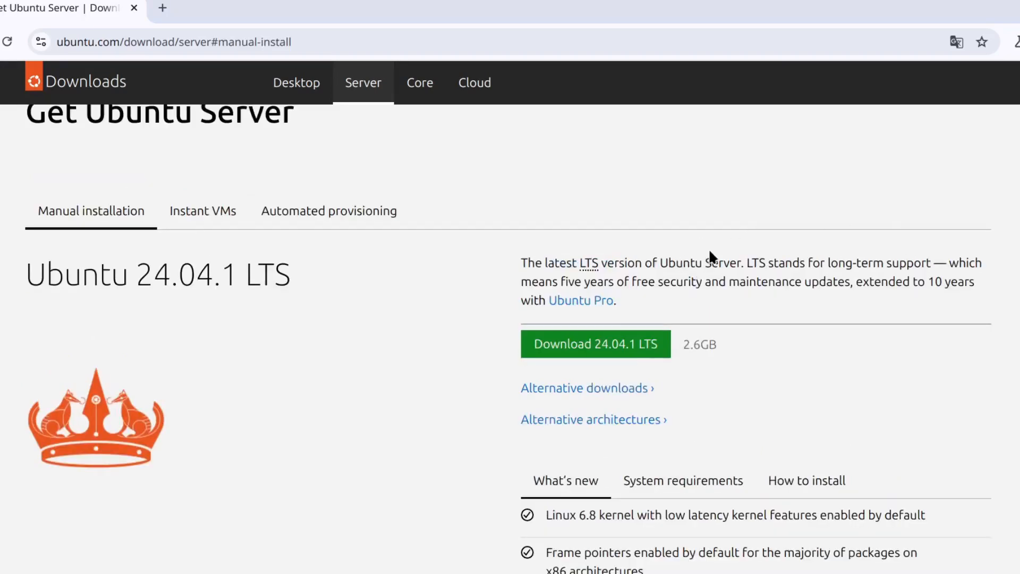
{"action": "left_click", "coordinate": [594, 345]}
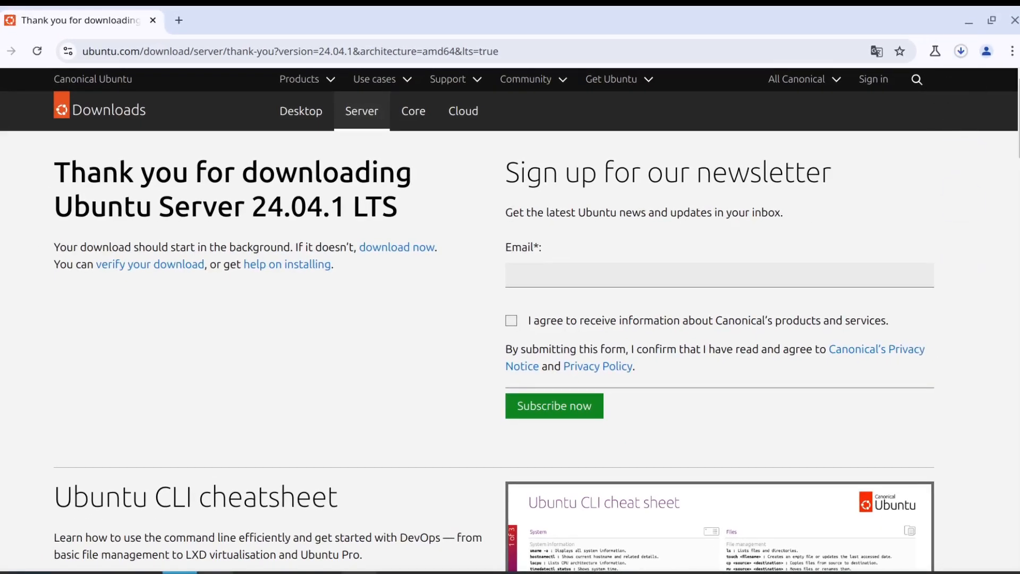
{"action": "left_click", "coordinate": [962, 49]}
Show the SHA256 verification instructions for the ISO and open the tutorial on how to verify downloads.
{"action": "left_click", "coordinate": [124, 266]}
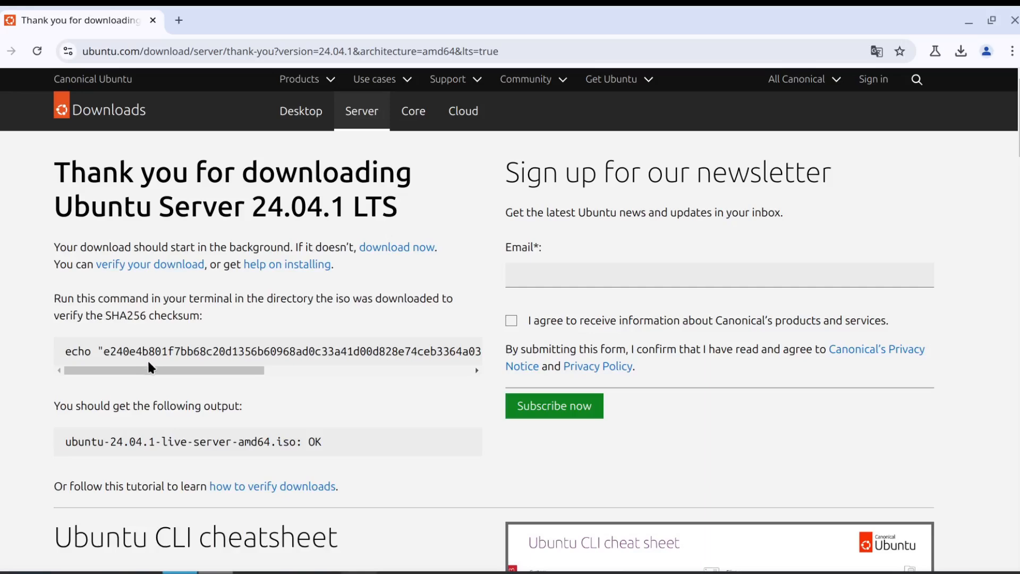
{"action": "scroll", "coordinate": [184, 372], "scroll_direction": "down", "scroll_amount": 2}
{"action": "scroll", "coordinate": [184, 372], "scroll_direction": "up", "scroll_amount": 2}
{"action": "left_click", "coordinate": [294, 487]}
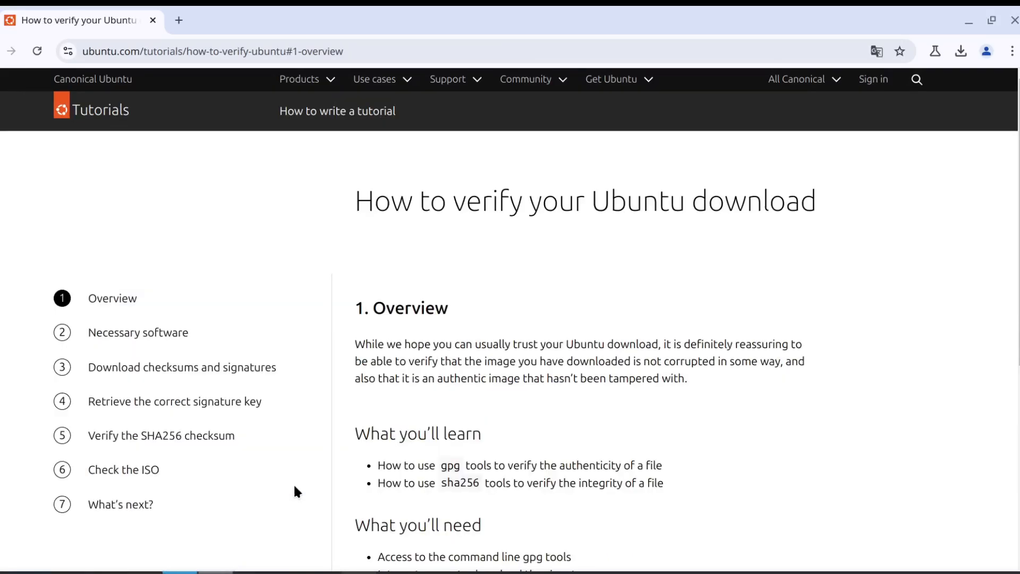
{"action": "scroll", "coordinate": [478, 434], "scroll_direction": "down", "scroll_amount": 5}
{"action": "scroll", "coordinate": [477, 434], "scroll_direction": "up", "scroll_amount": 4}
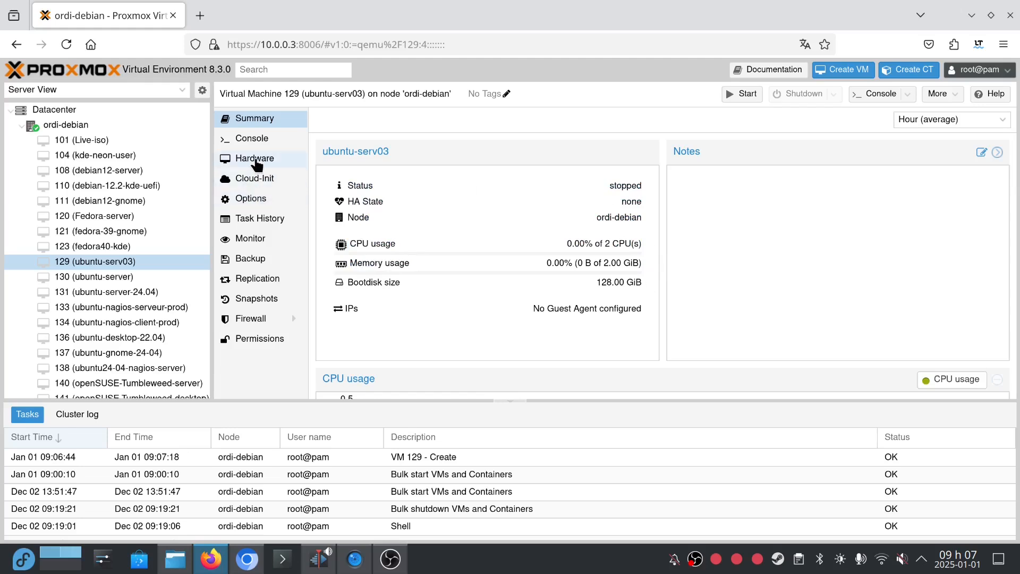
Examine the hardware of virtual machine 129 (ubuntu-serv03) in Proxmox, including its CD/DVD drive, and return to its summary.
{"action": "left_click", "coordinate": [268, 162]}
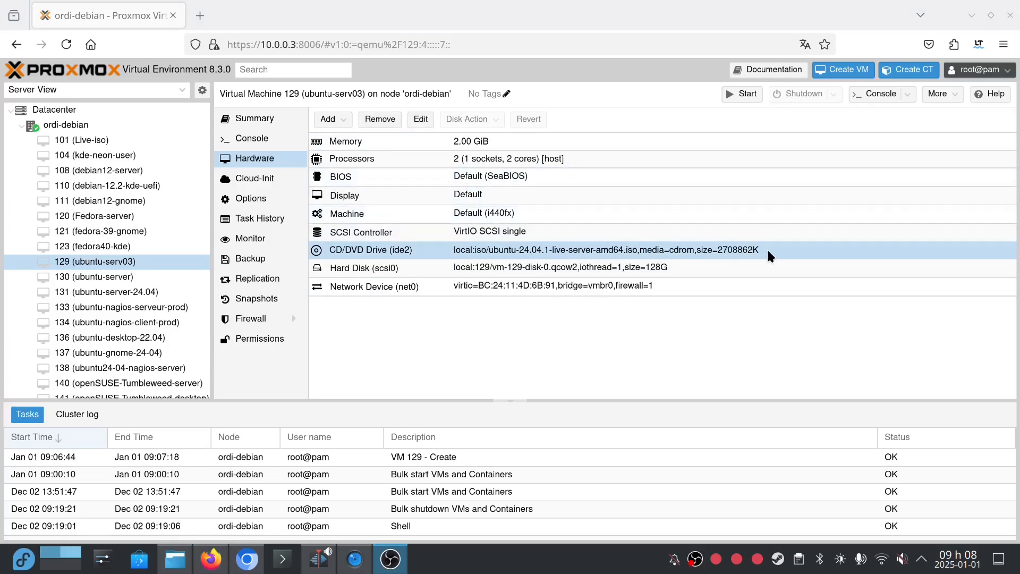
{"action": "left_click", "coordinate": [247, 123]}
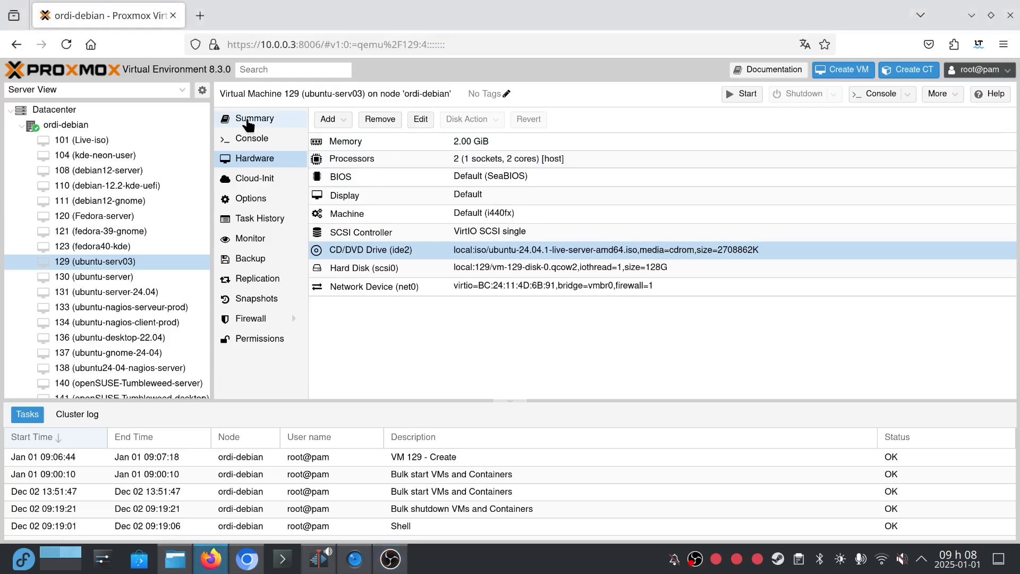
{"action": "left_click", "coordinate": [247, 124]}
Start virtual machine 129 (ubuntu-serv03) and open its console in a maximized window.
{"action": "left_click", "coordinate": [753, 99]}
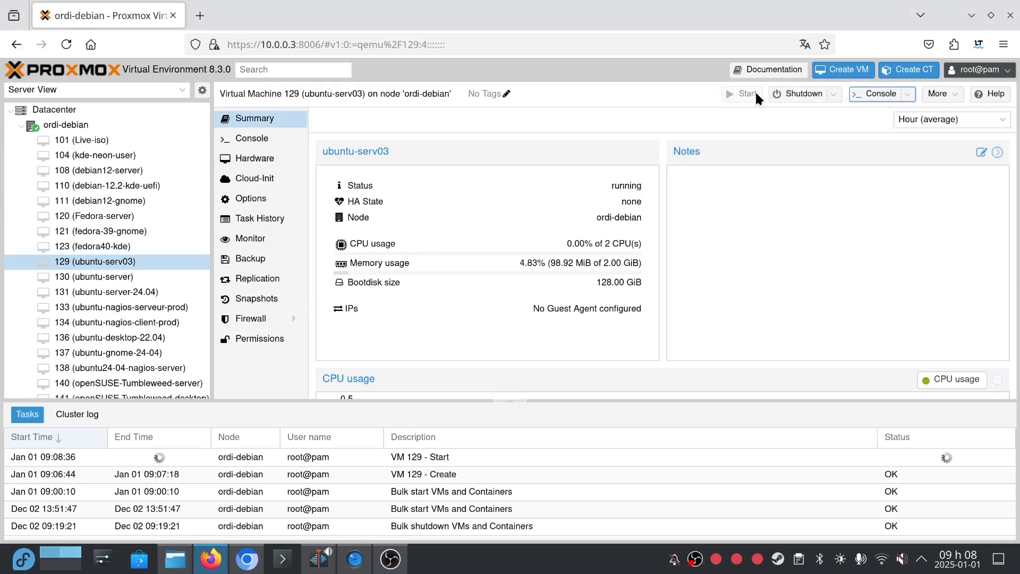
{"action": "left_click", "coordinate": [866, 95]}
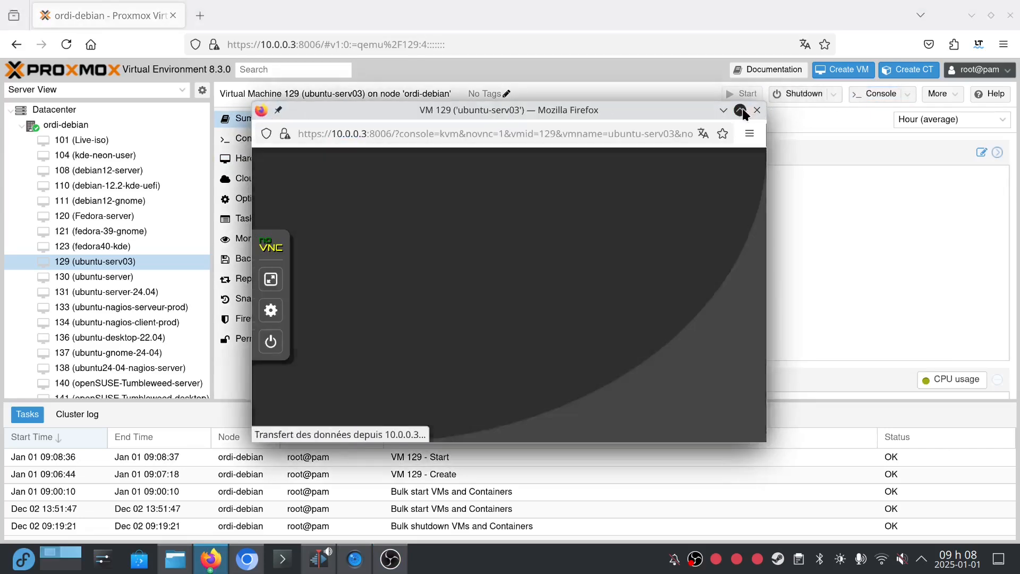
{"action": "left_click", "coordinate": [740, 110]}
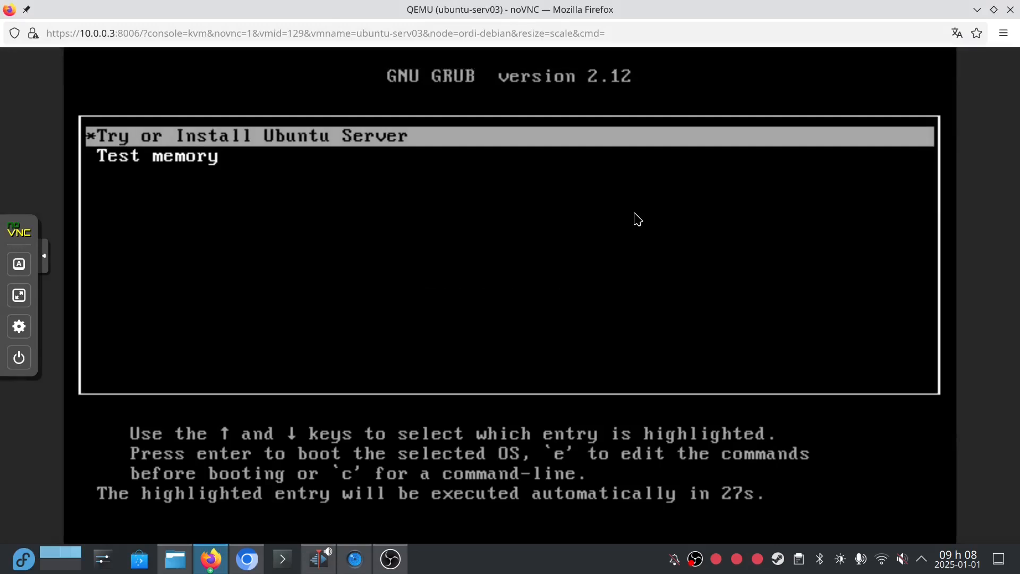
Boot the virtual machine with the "Try or Install Ubuntu Server" entry.
{"action": "key", "text": "Down"}
{"action": "key", "text": "Up"}
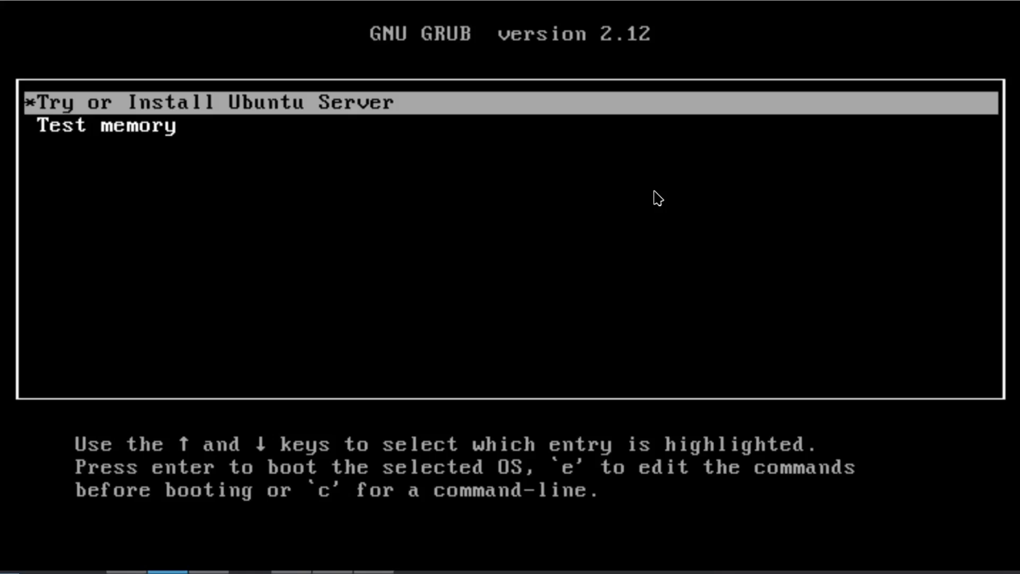
{"action": "key", "text": "Return"}
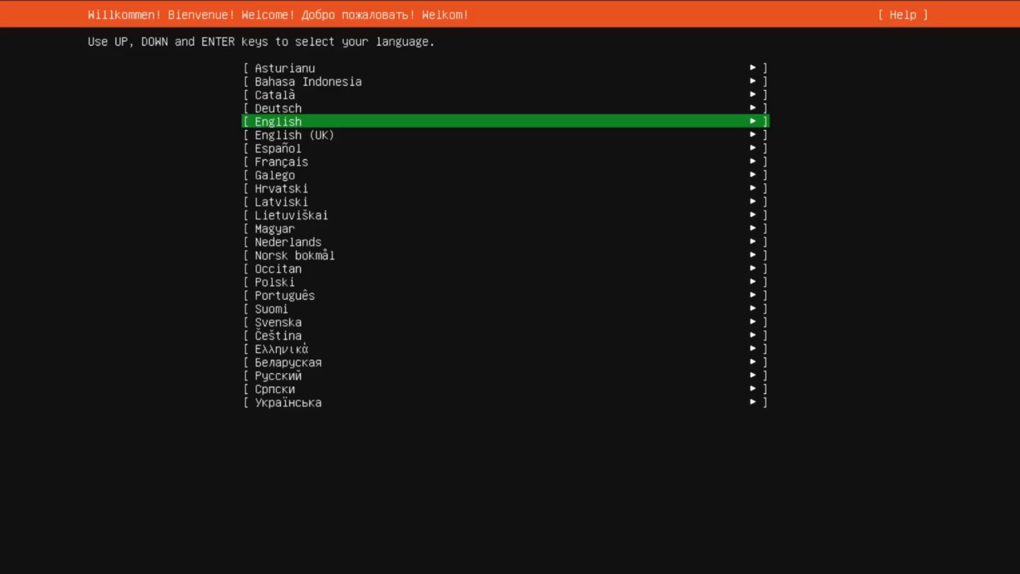
Choose English as the installer language and update to the new installer.
{"action": "key", "text": "Down"}
{"action": "key", "text": "Up"}
{"action": "key", "text": "Return"}
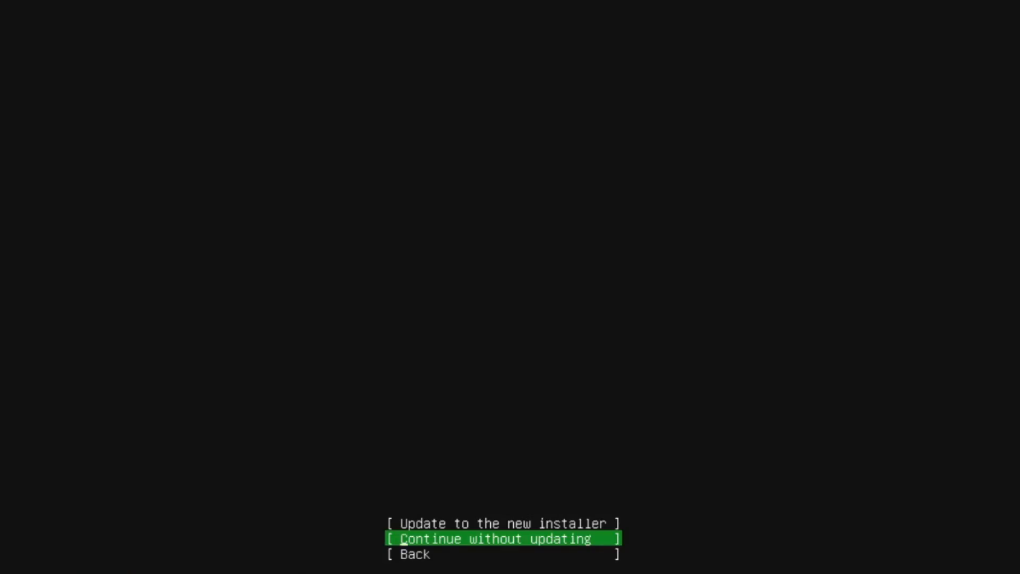
{"action": "key", "text": "Up"}
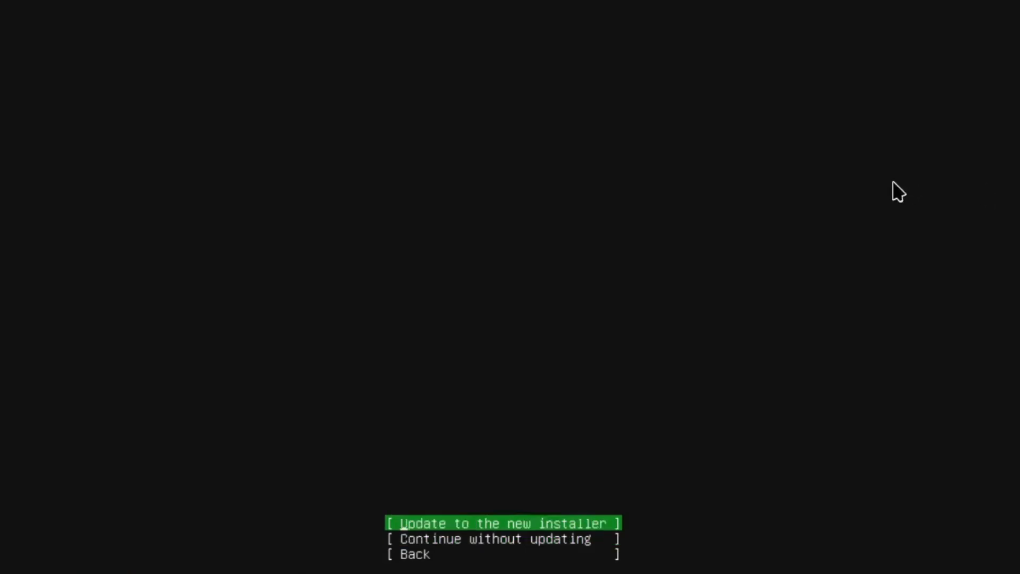
{"action": "key", "text": "Return"}
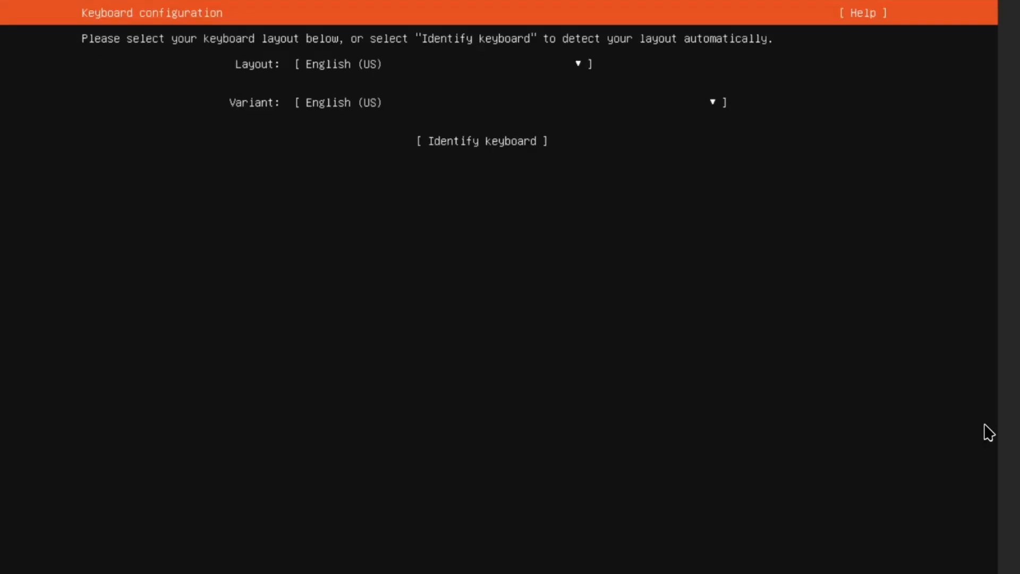
Keep English (US) as the keyboard layout in the list of layouts.
{"action": "key", "text": "Up"}
{"action": "key", "text": "Up"}
{"action": "key", "text": "Up"}
{"action": "key", "text": "Return"}
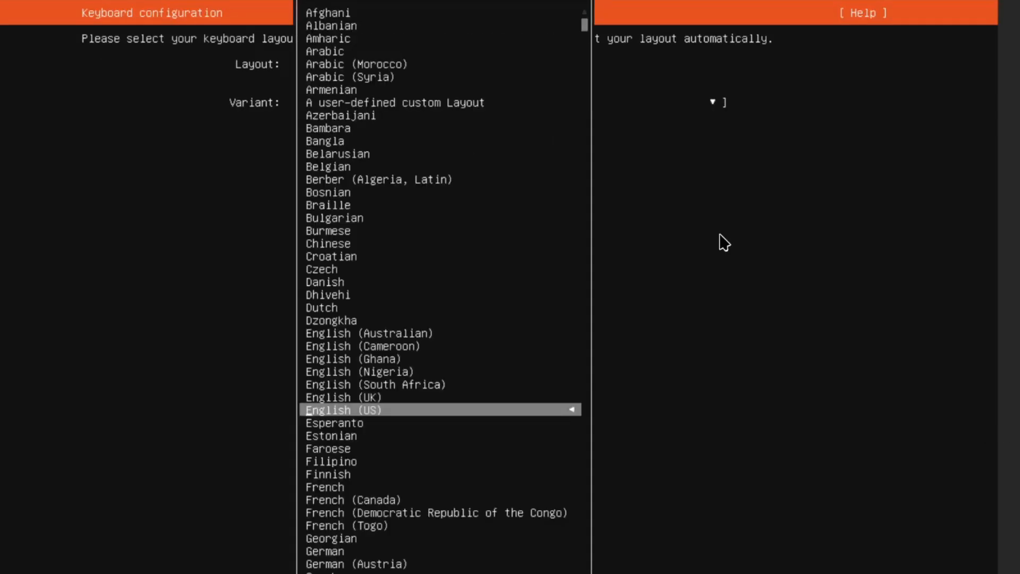
{"action": "key", "text": "Up"}
{"action": "key", "text": "Down"}
{"action": "key", "text": "Return"}
Look through the keyboard variants, keep English (US) and confirm the keyboard configuration.
{"action": "key", "text": "Down"}
{"action": "key", "text": "Return"}
{"action": "key", "text": "Down"}
{"action": "key", "text": "Down"}
{"action": "key", "text": "Down"}
{"action": "key", "text": "Down"}
{"action": "key", "text": "Down"}
{"action": "key", "text": "Down"}
{"action": "key", "text": "Down"}
{"action": "key", "text": "Down"}
{"action": "key", "text": "Down"}
{"action": "key", "text": "Down"}
{"action": "key", "text": "Down"}
{"action": "key", "text": "Down"}
{"action": "key", "text": "Down"}
{"action": "key", "text": "Down"}
{"action": "key", "text": "Down"}
{"action": "key", "text": "Down"}
{"action": "key", "text": "Down"}
{"action": "key", "text": "Down"}
{"action": "key", "text": "Down"}
{"action": "key", "text": "Down"}
{"action": "key", "text": "Up"}
{"action": "key", "text": "Up"}
{"action": "key", "text": "Up"}
{"action": "key", "text": "Up"}
{"action": "key", "text": "Up"}
{"action": "key", "text": "Up"}
{"action": "key", "text": "Up"}
{"action": "key", "text": "Up"}
{"action": "key", "text": "Up"}
{"action": "key", "text": "Up"}
{"action": "key", "text": "Up"}
{"action": "key", "text": "Up"}
{"action": "key", "text": "Up"}
{"action": "key", "text": "Up"}
{"action": "key", "text": "Up"}
{"action": "key", "text": "Up"}
{"action": "key", "text": "Up"}
{"action": "key", "text": "Up"}
{"action": "key", "text": "Up"}
{"action": "key", "text": "Up"}
{"action": "key", "text": "Up"}
{"action": "key", "text": "Up"}
{"action": "key", "text": "Up"}
{"action": "key", "text": "Up"}
{"action": "key", "text": "Return"}
{"action": "key", "text": "Up"}
{"action": "key", "text": "Down"}
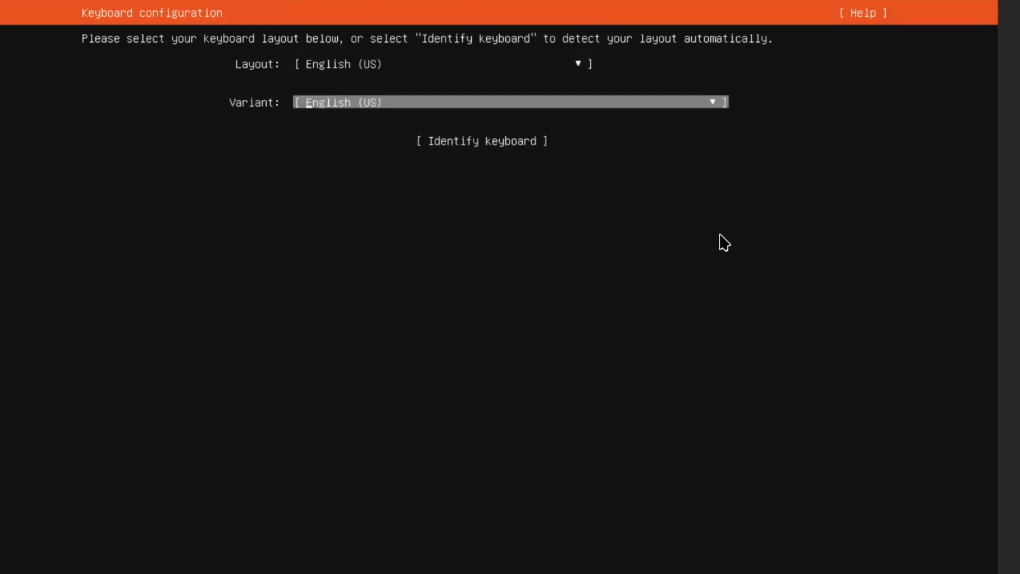
{"action": "key", "text": "Down"}
{"action": "key", "text": "Down"}
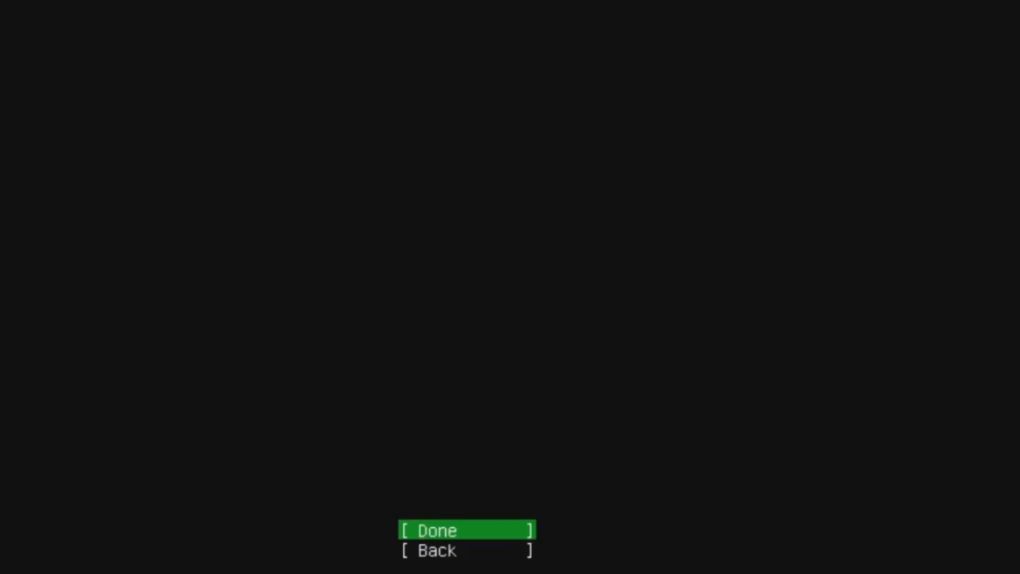
{"action": "key", "text": "Return"}
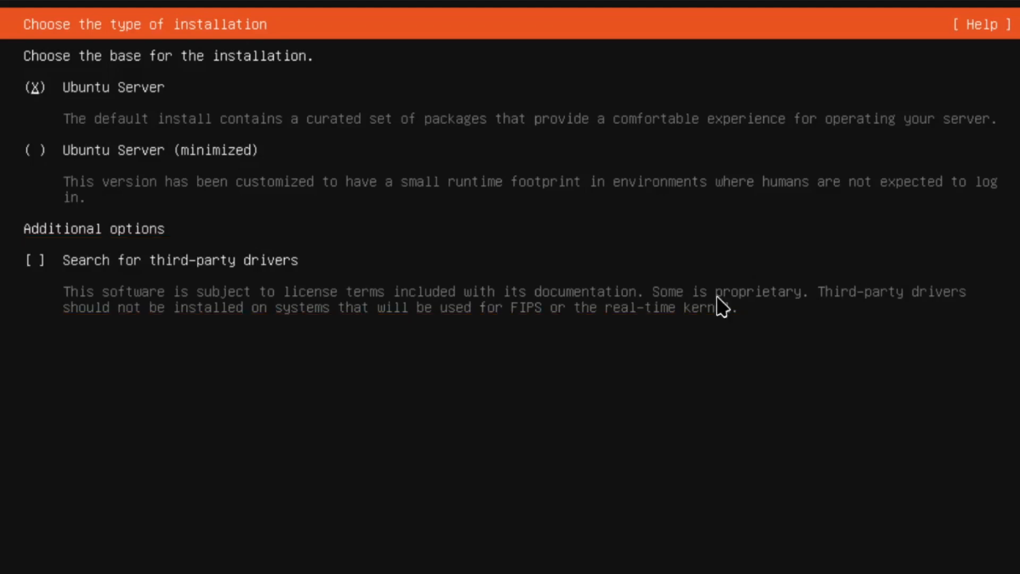
Confirm the standard Ubuntu Server base, leaving the search for third-party drivers disabled.
{"action": "key", "text": "Down"}
{"action": "key", "text": "Down"}
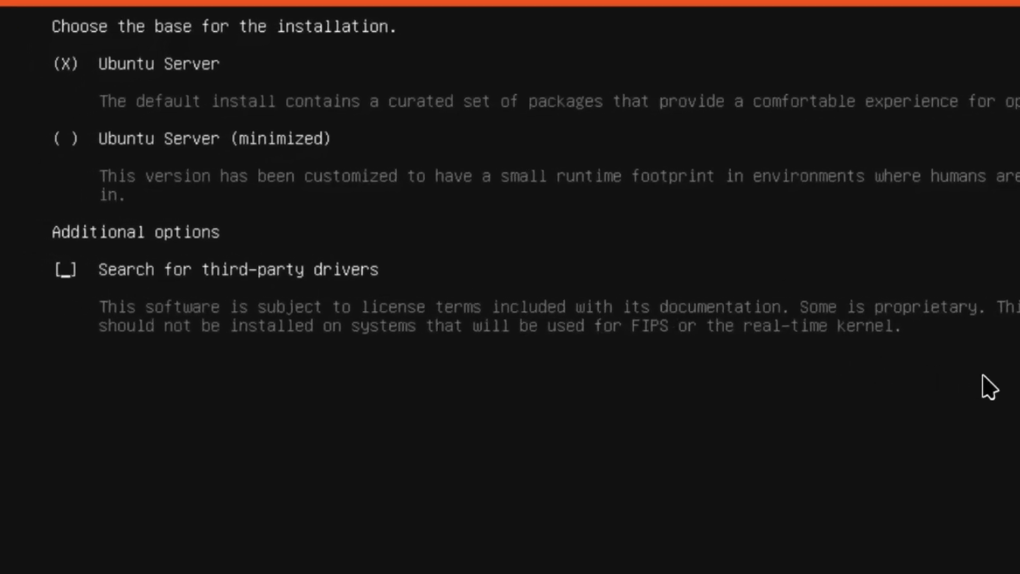
{"action": "key", "text": "space"}
{"action": "key", "text": "space"}
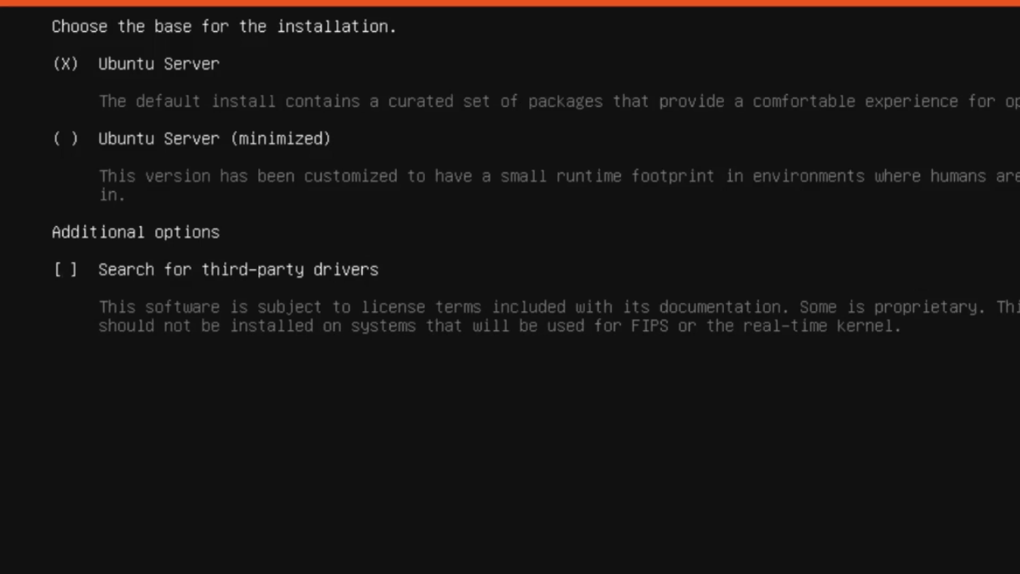
{"action": "key", "text": "Tab"}
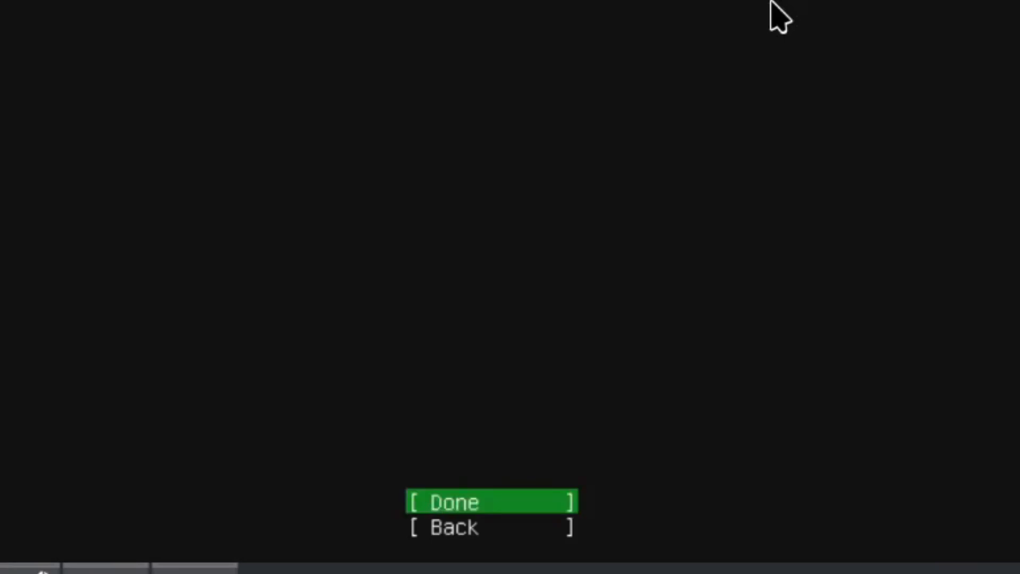
{"action": "key", "text": "Return"}
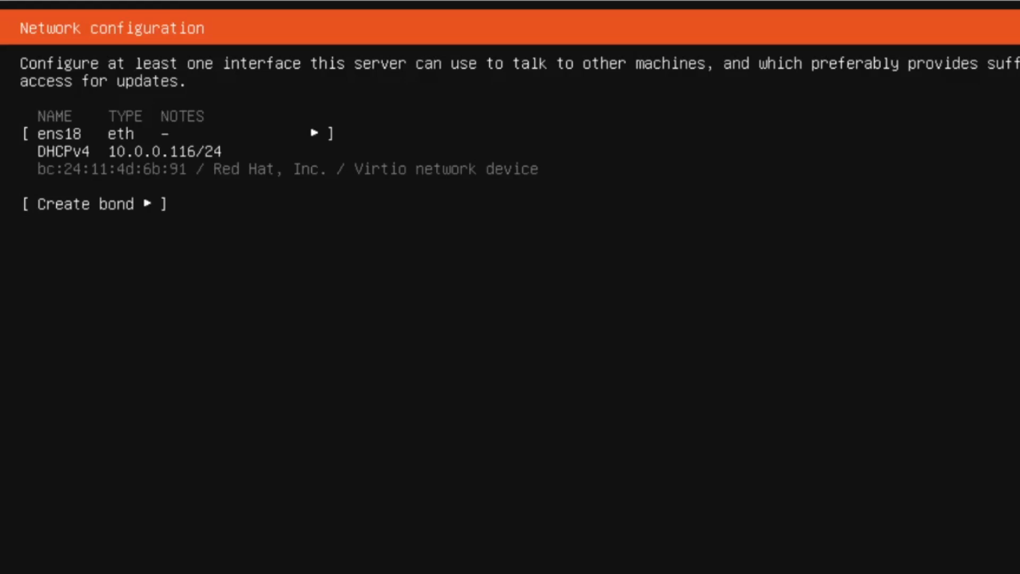
Switch ens18's IPv4 method to Manual, look over the address fields and cancel the edit.
{"action": "key", "text": "Up"}
{"action": "key", "text": "Up"}
{"action": "key", "text": "Up"}
{"action": "key", "text": "Down"}
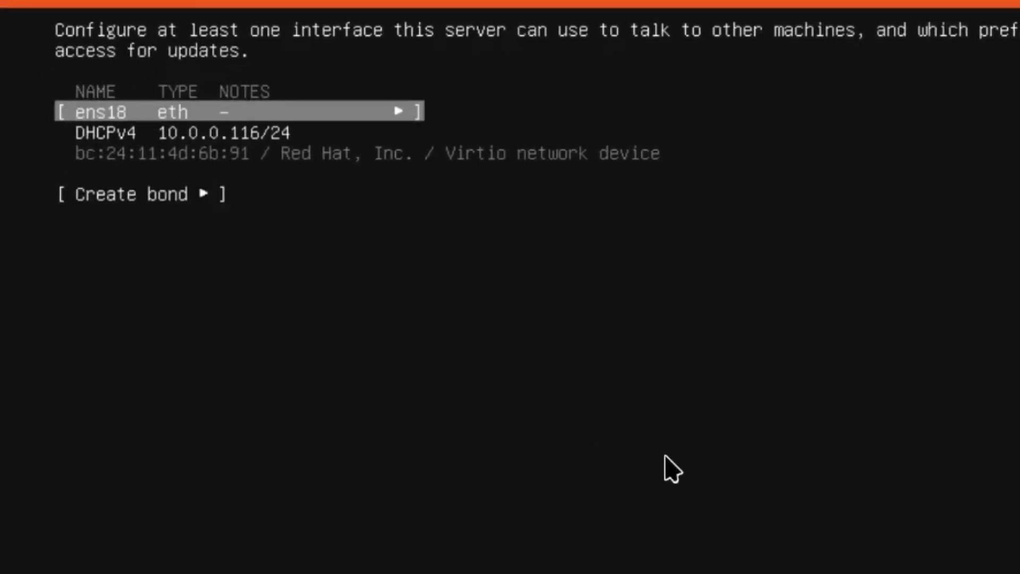
{"action": "key", "text": "Return"}
{"action": "key", "text": "Down"}
{"action": "key", "text": "Down"}
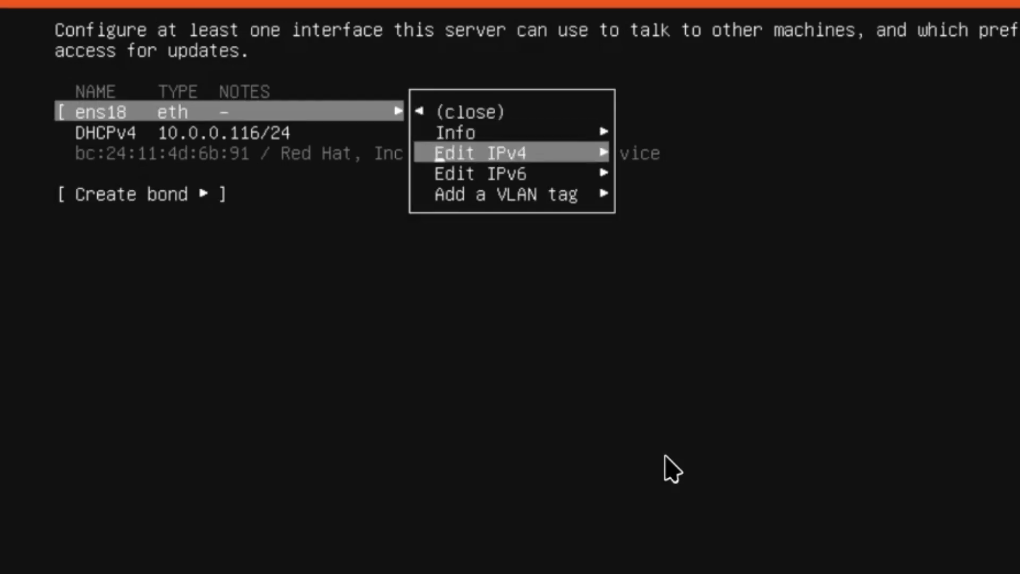
{"action": "key", "text": "Return"}
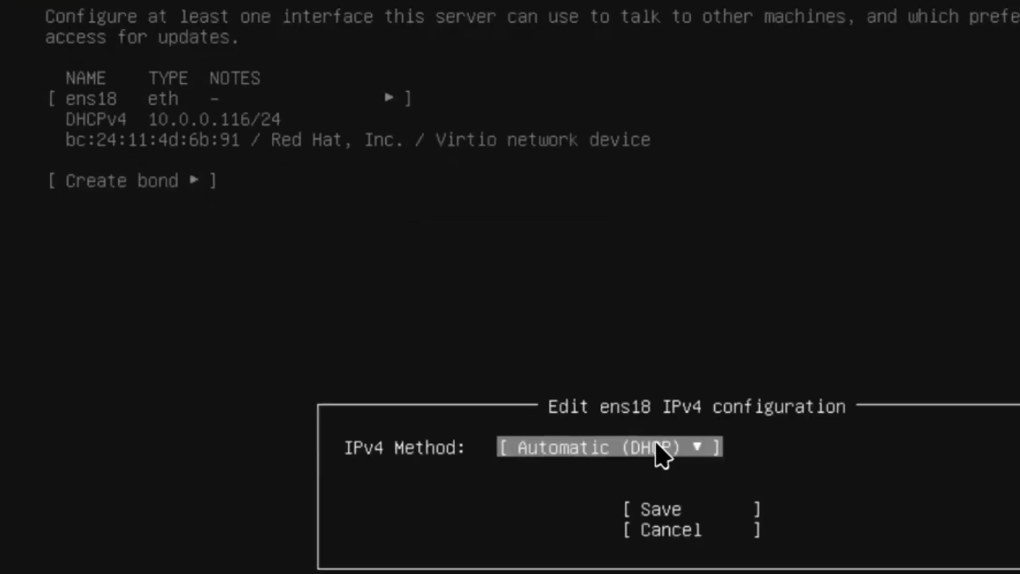
{"action": "key", "text": "Return"}
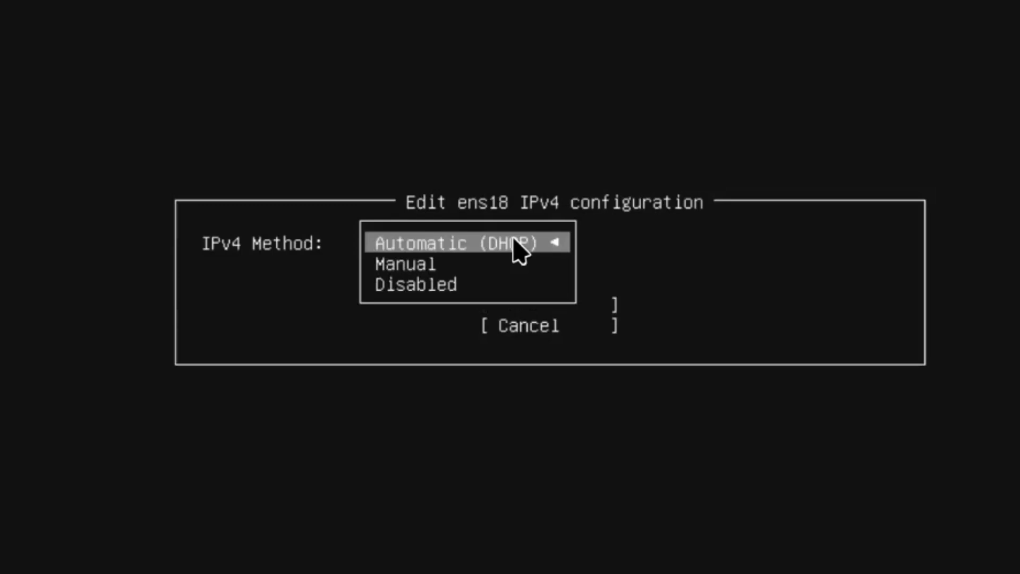
{"action": "key", "text": "Down"}
{"action": "key", "text": "Return"}
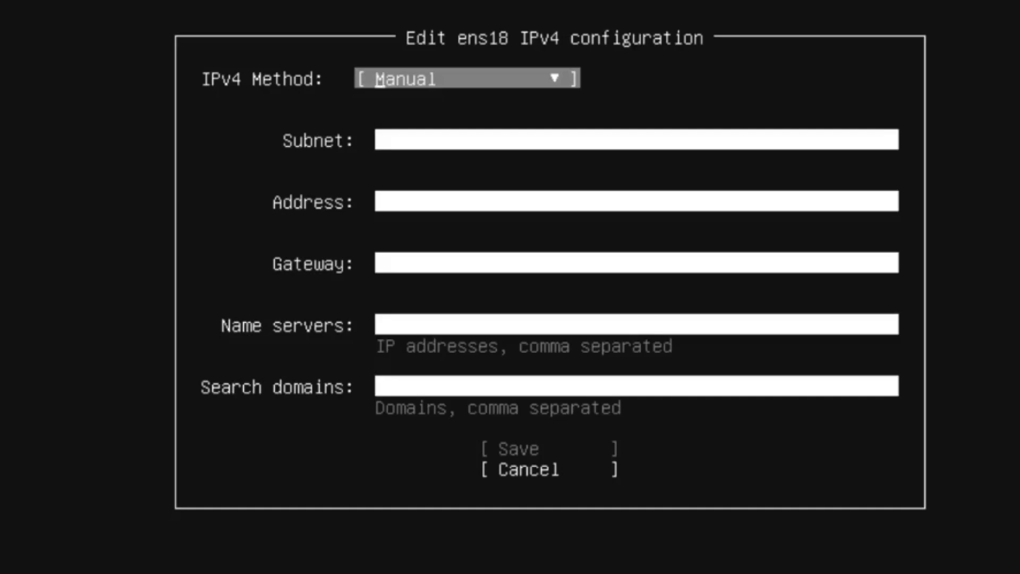
{"action": "key", "text": "Tab"}
{"action": "key", "text": "Tab"}
{"action": "key", "text": "Tab"}
{"action": "key", "text": "Tab"}
{"action": "key", "text": "Tab"}
{"action": "key", "text": "Tab"}
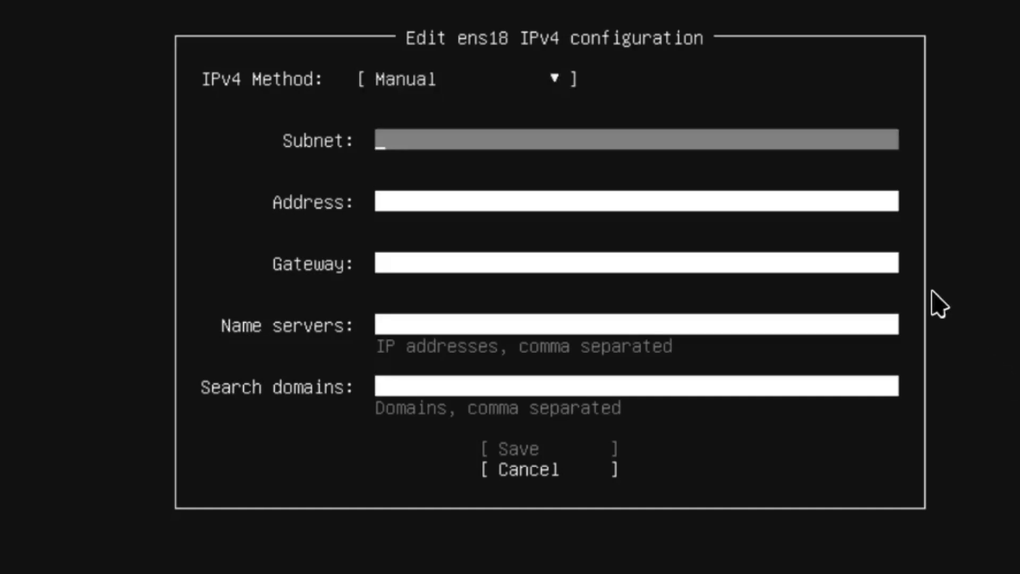
{"action": "key", "text": "Return"}
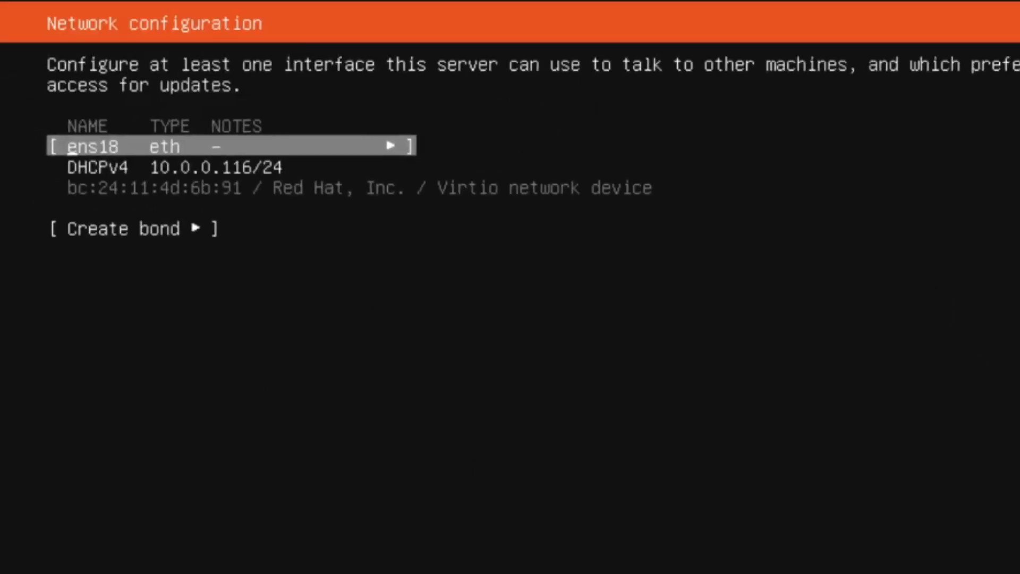
Confirm the network configuration, keeping the ens18 interface on DHCPv4.
{"action": "key", "text": "Tab"}
{"action": "key", "text": "Tab"}
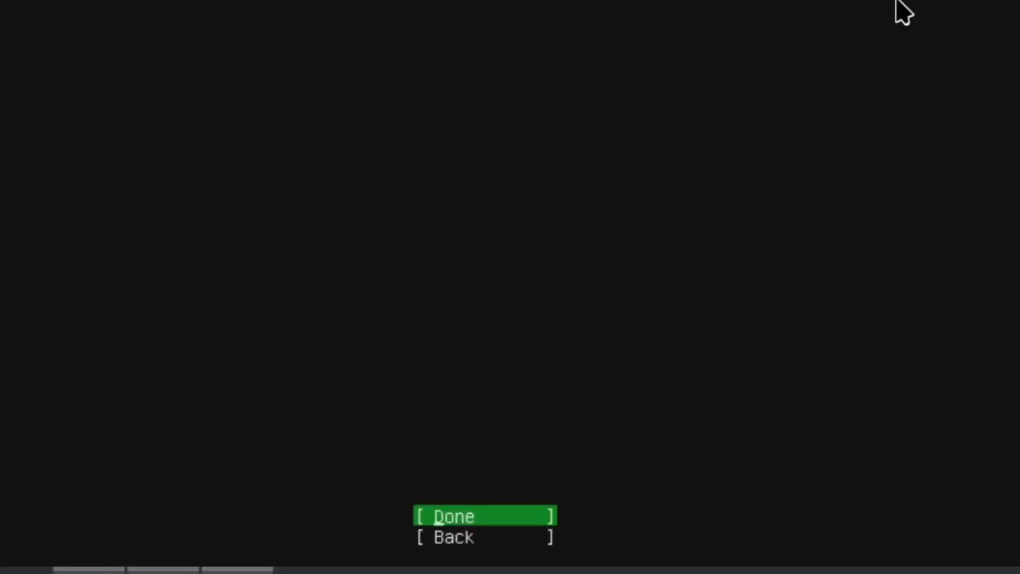
{"action": "key", "text": "Return"}
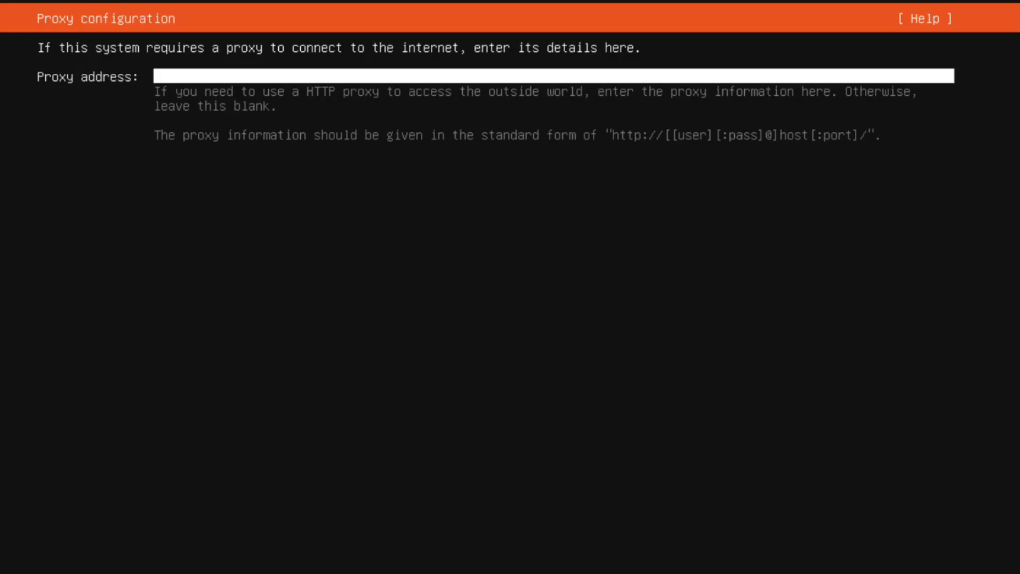
Leave the proxy address blank and accept the Ubuntu archive mirror.
{"action": "key", "text": "Return"}
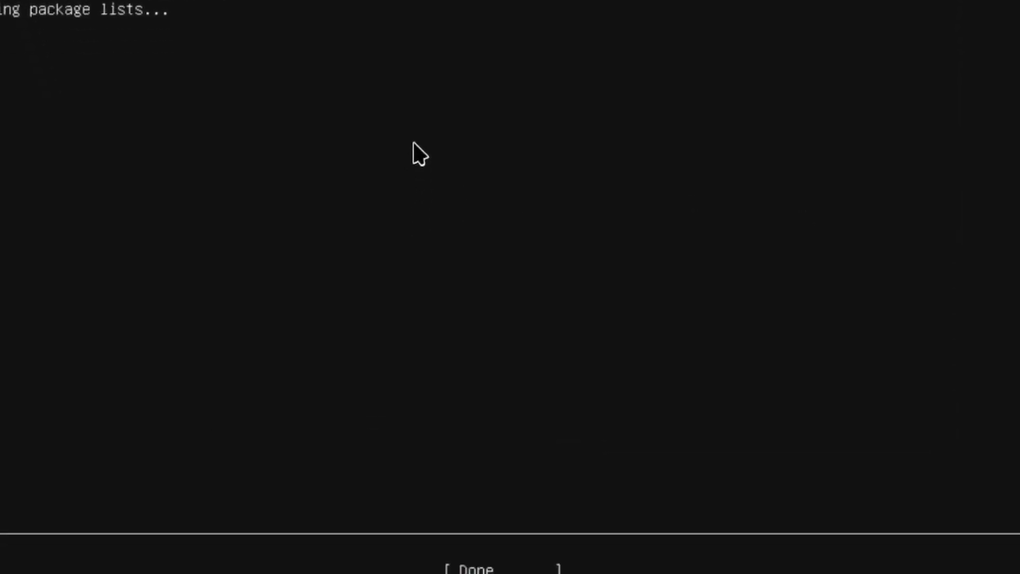
{"action": "key", "text": "Up"}
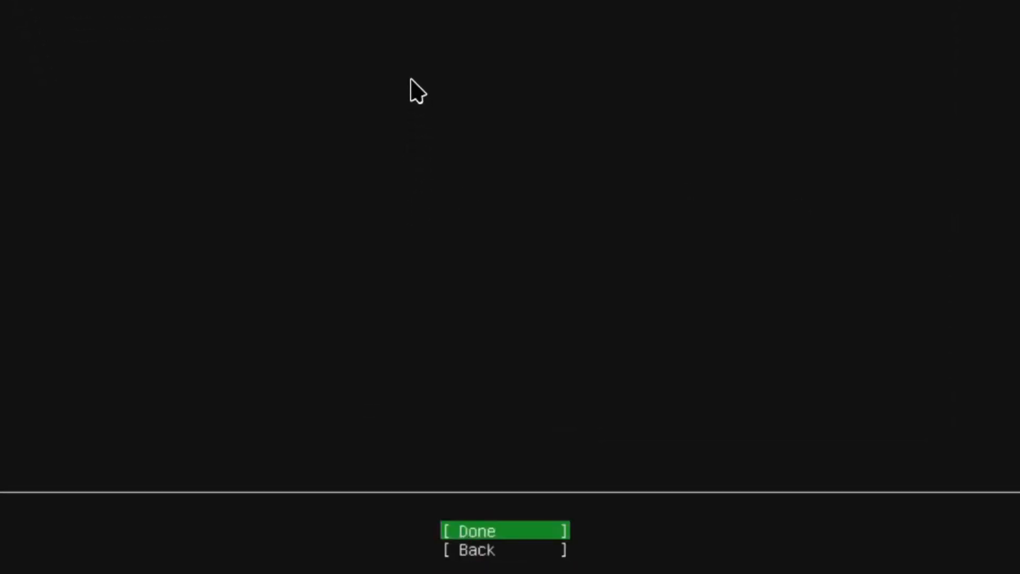
{"action": "key", "text": "Return"}
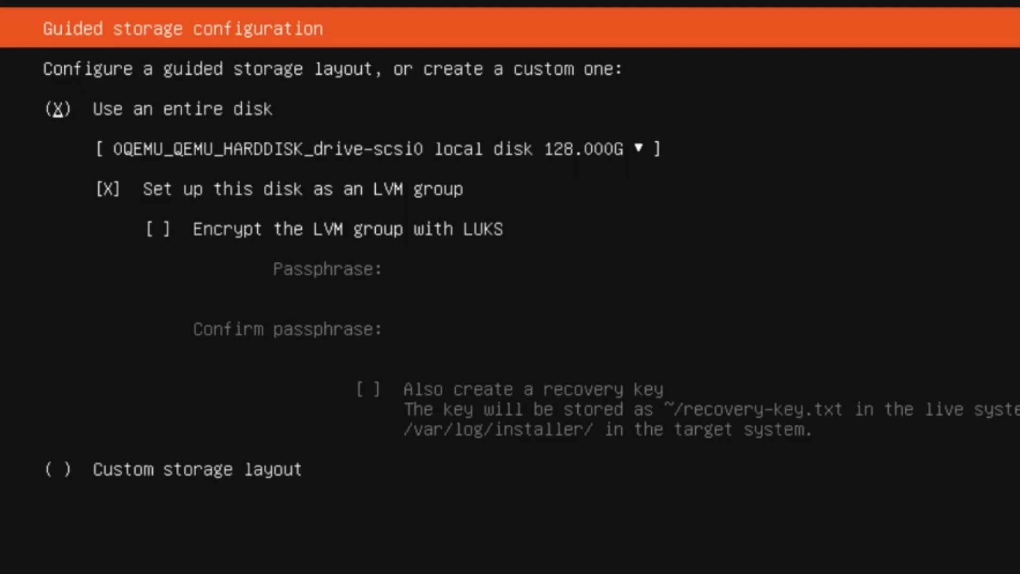
Enable LUKS encryption for the LVM group to view its passphrase options, and disable it again.
{"action": "key", "text": "Tab"}
{"action": "key", "text": "Tab"}
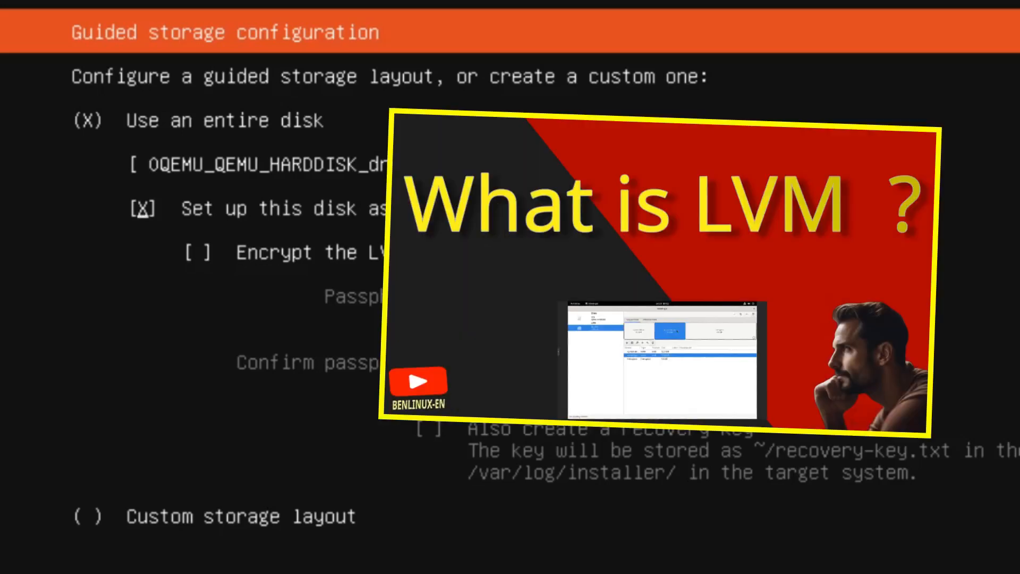
{"action": "key", "text": "Down"}
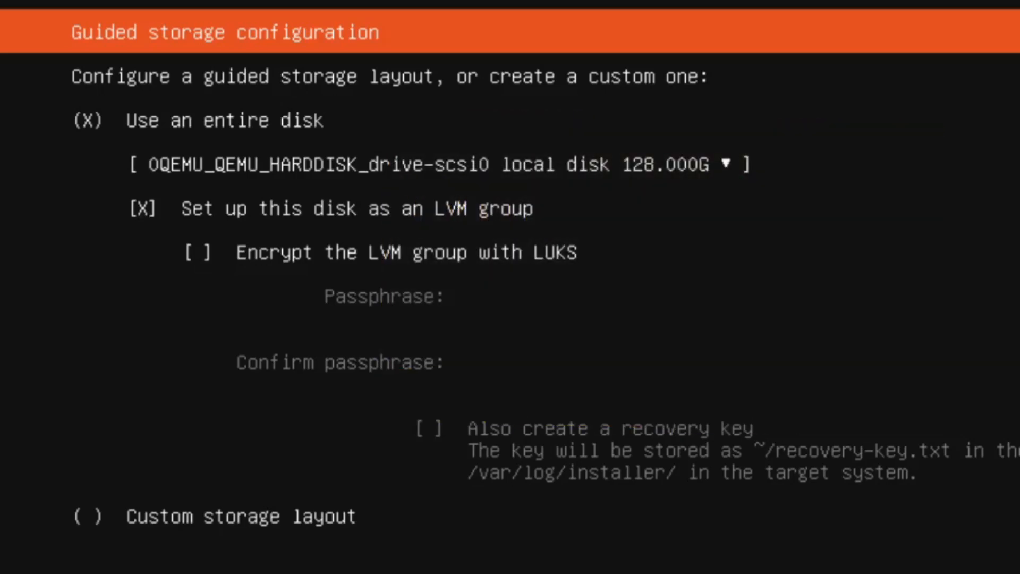
{"action": "key", "text": "space"}
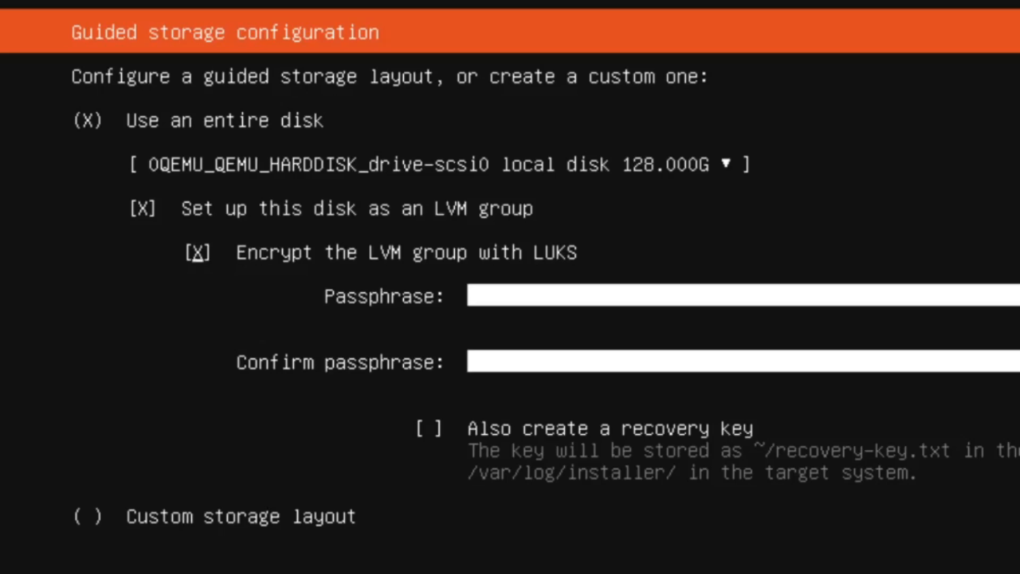
{"action": "key", "text": "space"}
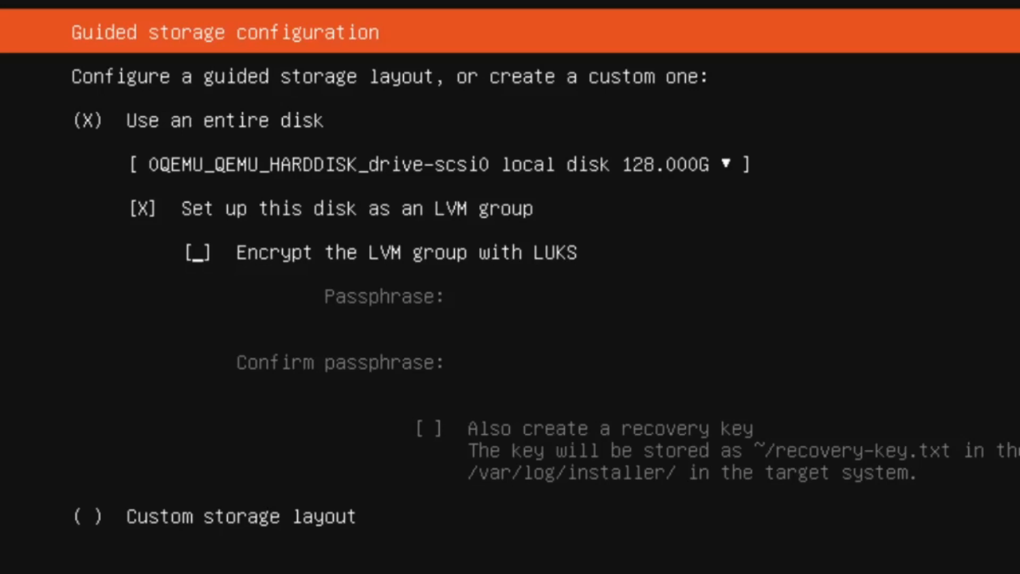
Confirm the guided storage layout that uses the entire 128 GB disk as an unencrypted LVM group.
{"action": "key", "text": "Down"}
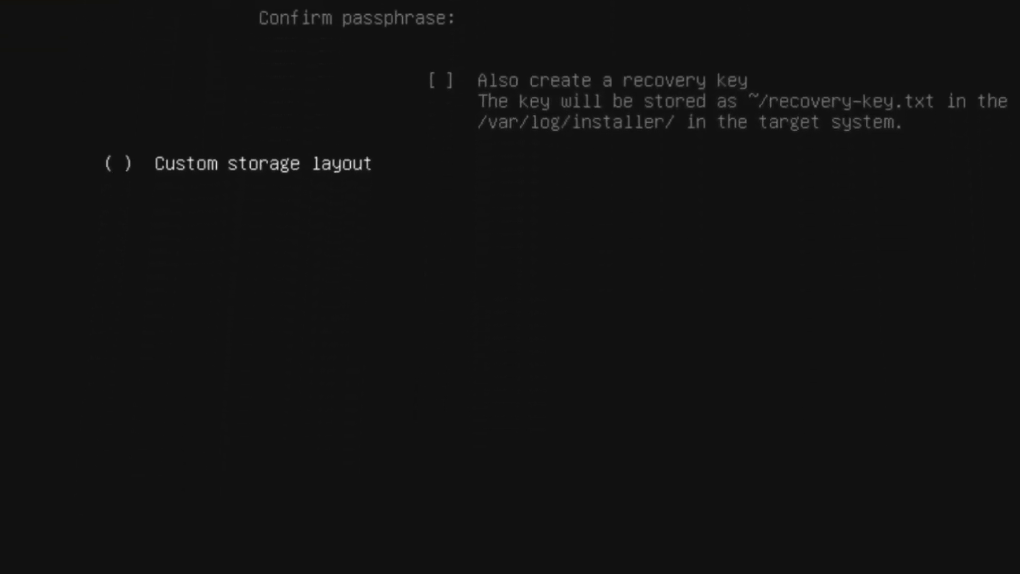
{"action": "key", "text": "Tab"}
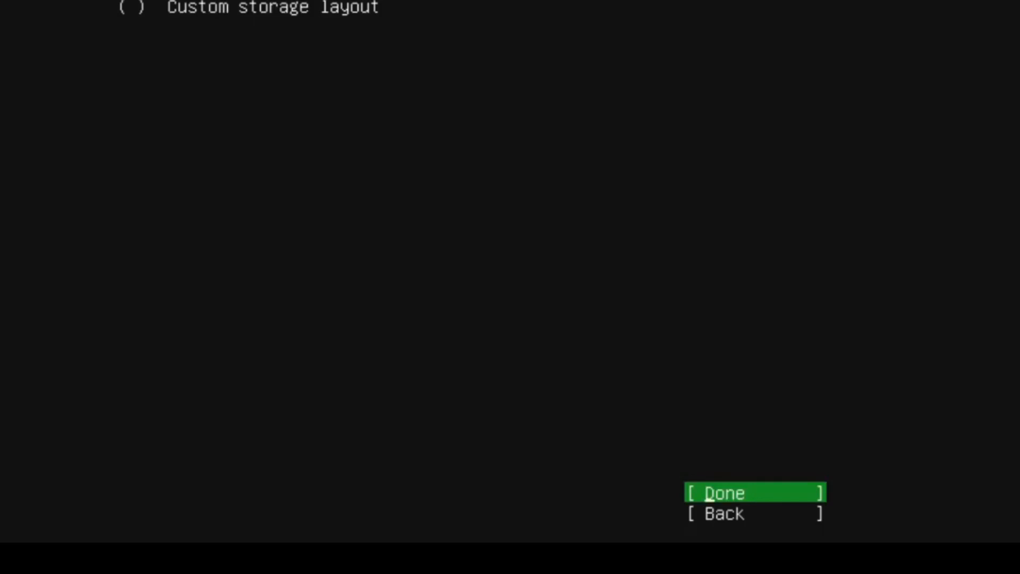
{"action": "key", "text": "Return"}
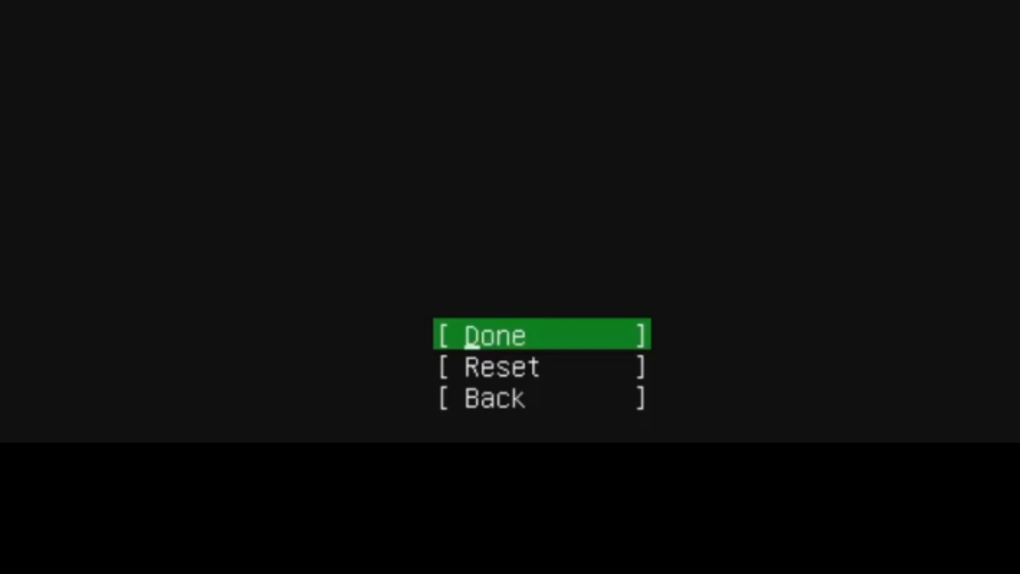
Go back to the guided storage configuration and confirm the entire-disk LVM layout again.
{"action": "key", "text": "Down"}
{"action": "key", "text": "Down"}
{"action": "key", "text": "Return"}
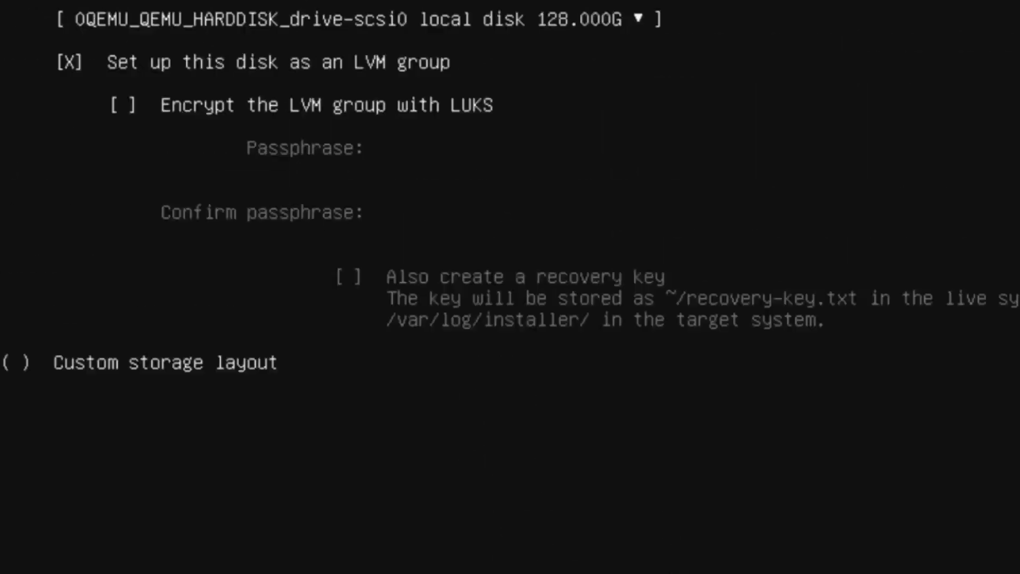
{"action": "key", "text": "Down"}
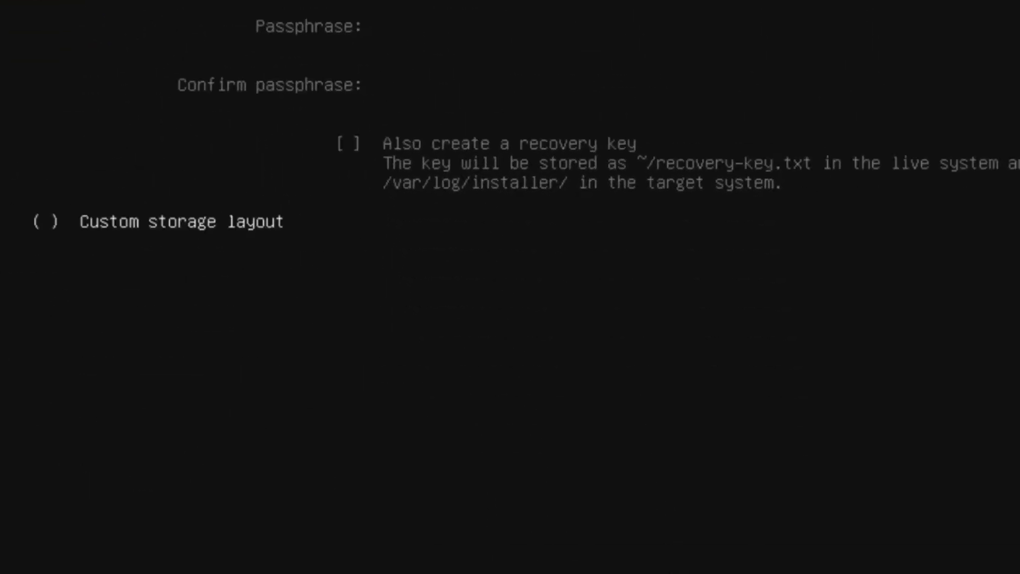
{"action": "key", "text": "Tab"}
{"action": "key", "text": "Return"}
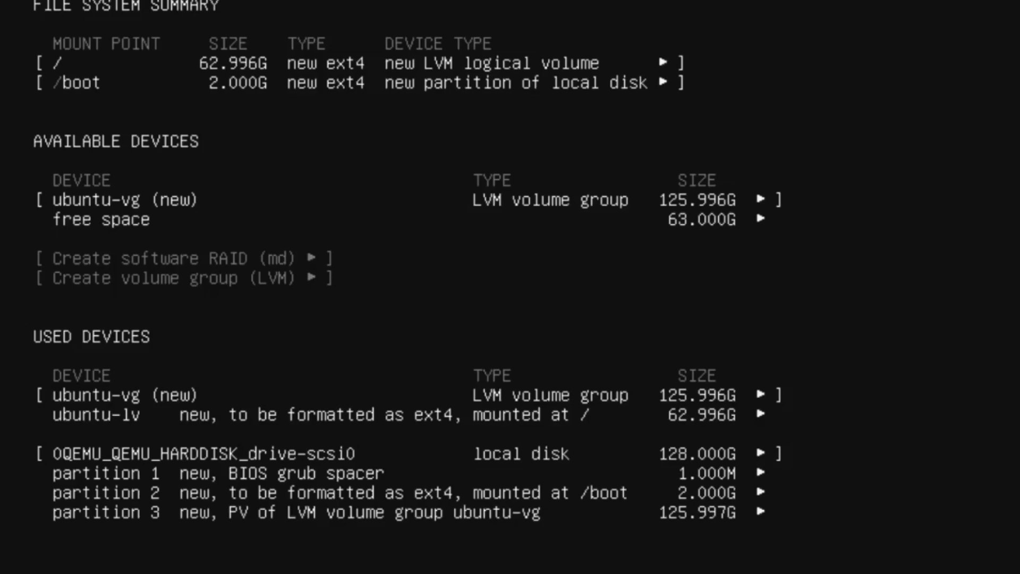
Accept the file system summary and agree to the destructive action to begin formatting the disk.
{"action": "key", "text": "Return"}
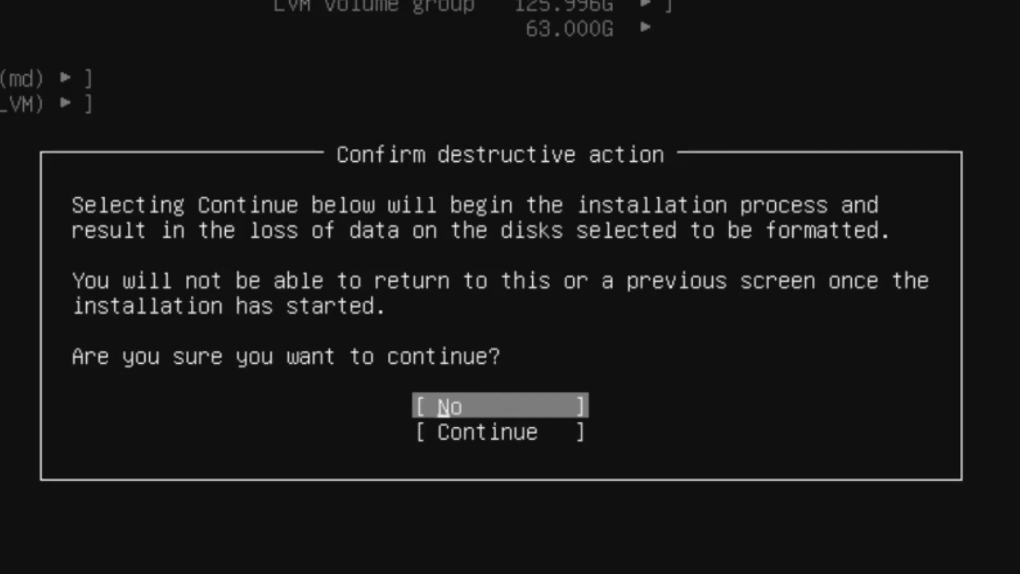
{"action": "key", "text": "Down"}
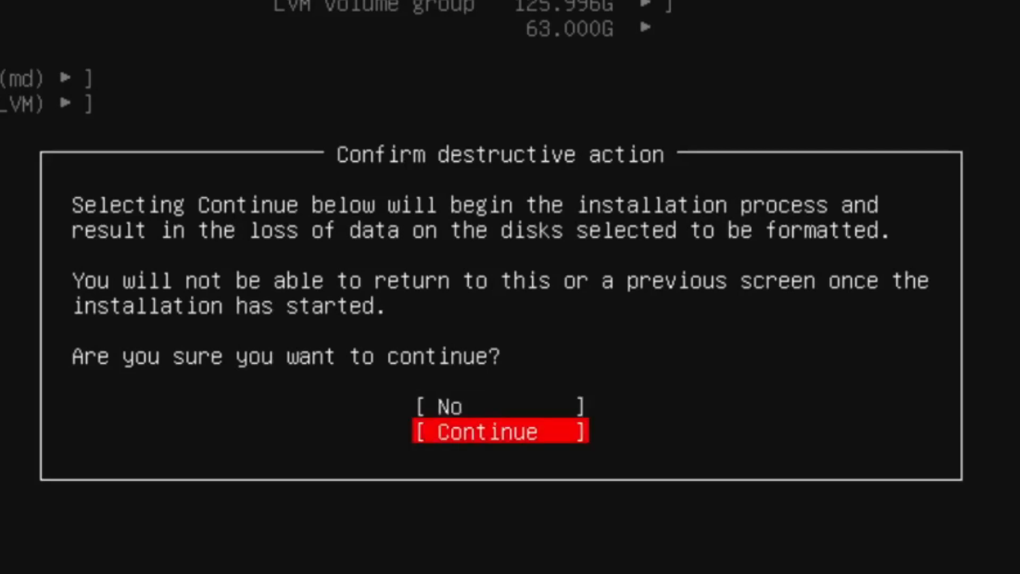
{"action": "key", "text": "Return"}
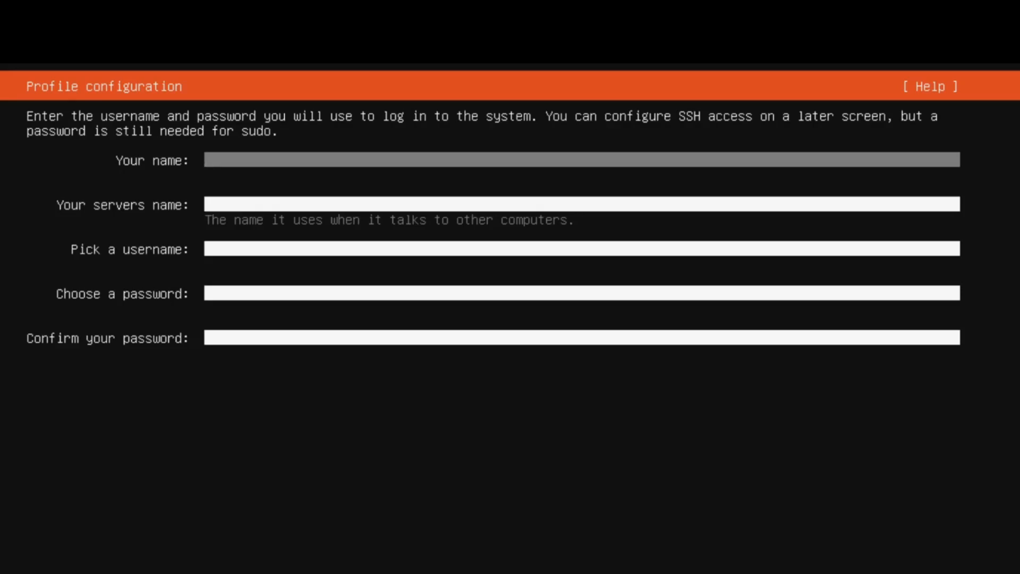
Fill in the profile with user1 as both name and username, and ubuntu-srv-03 as the server's name.
{"action": "type", "text": "user1"}
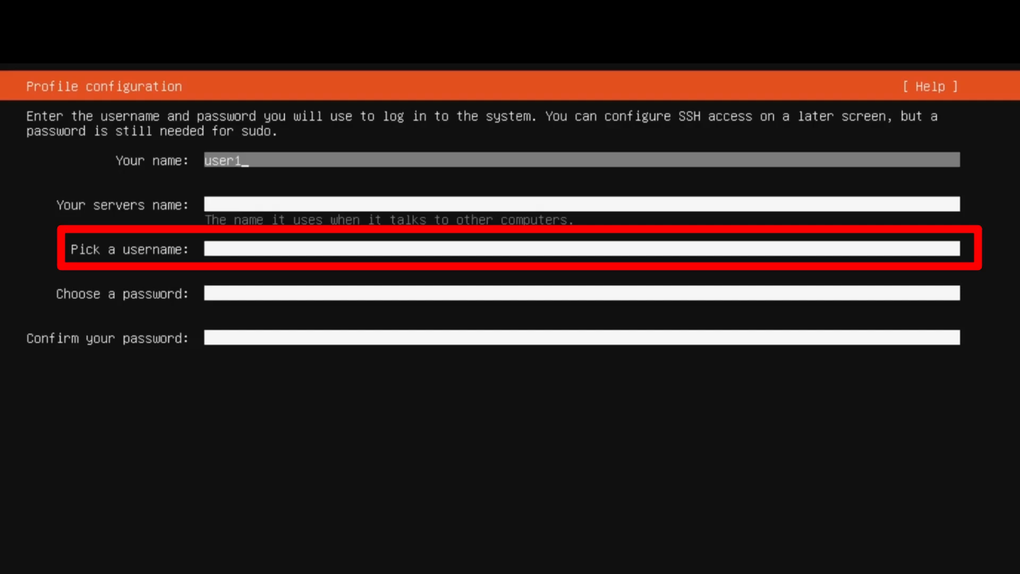
{"action": "key", "text": "Tab"}
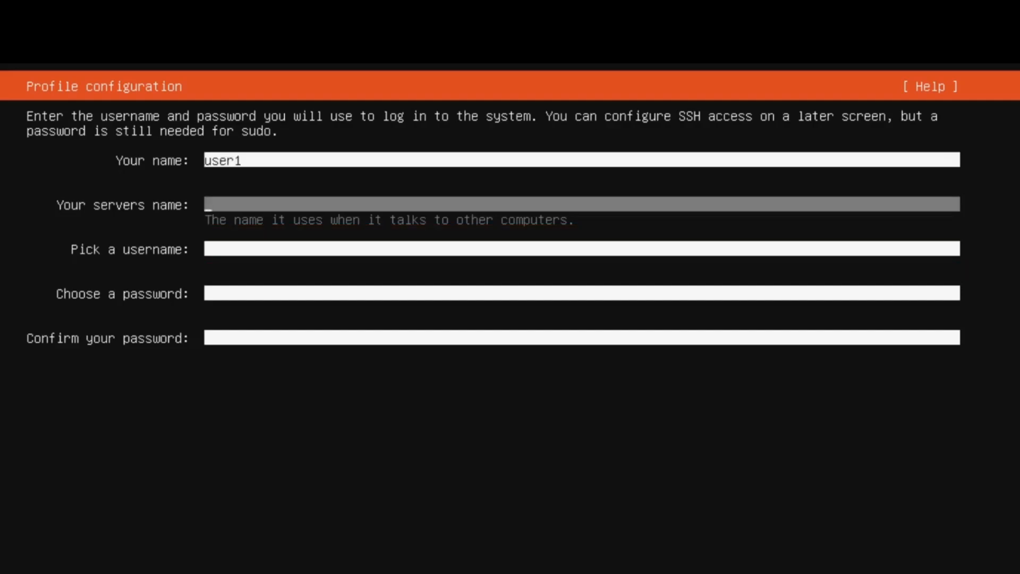
{"action": "type", "text": "ubuntu-srv-03"}
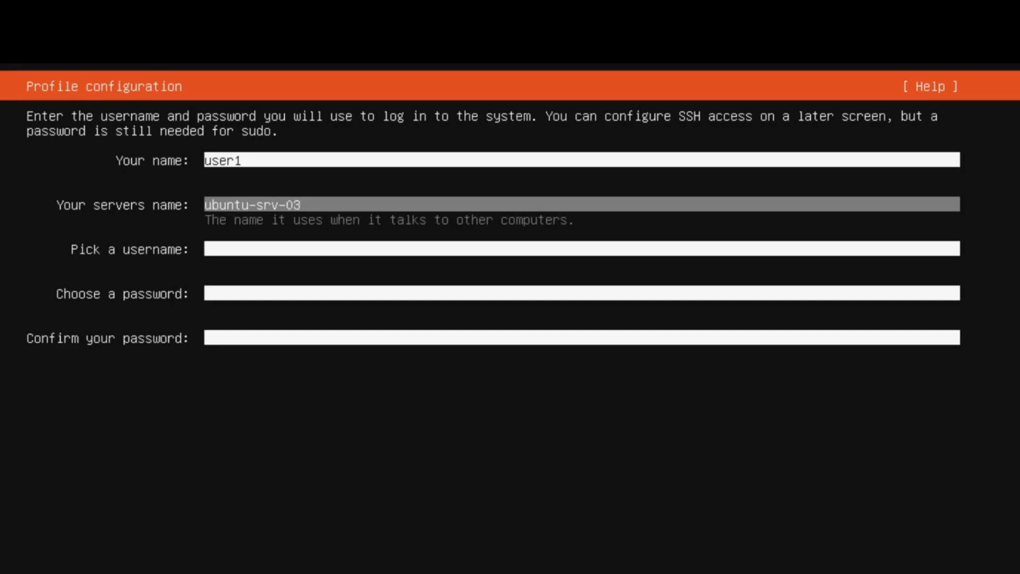
{"action": "key", "text": "Tab"}
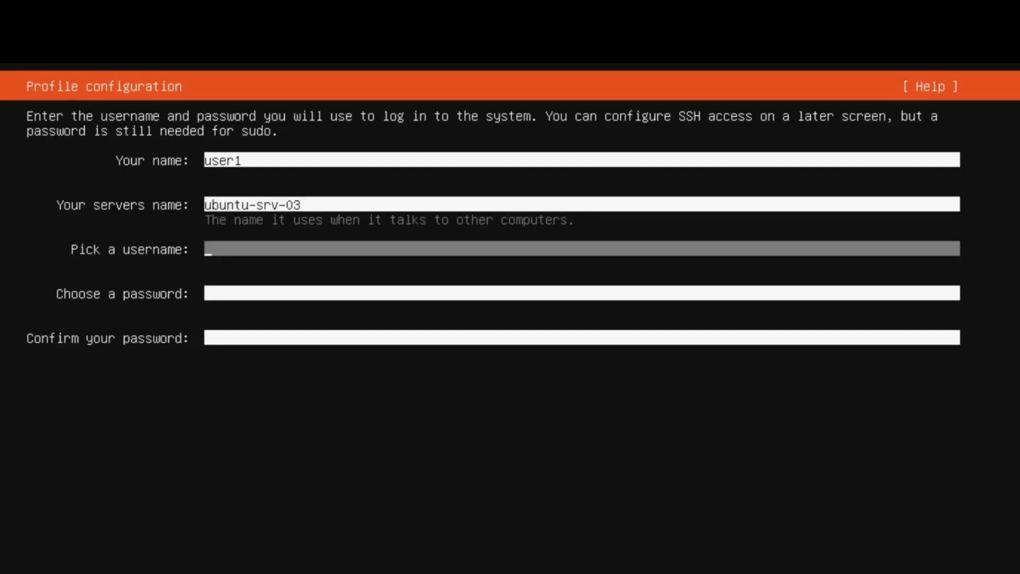
{"action": "type", "text": "user1"}
{"action": "key", "text": "Tab"}
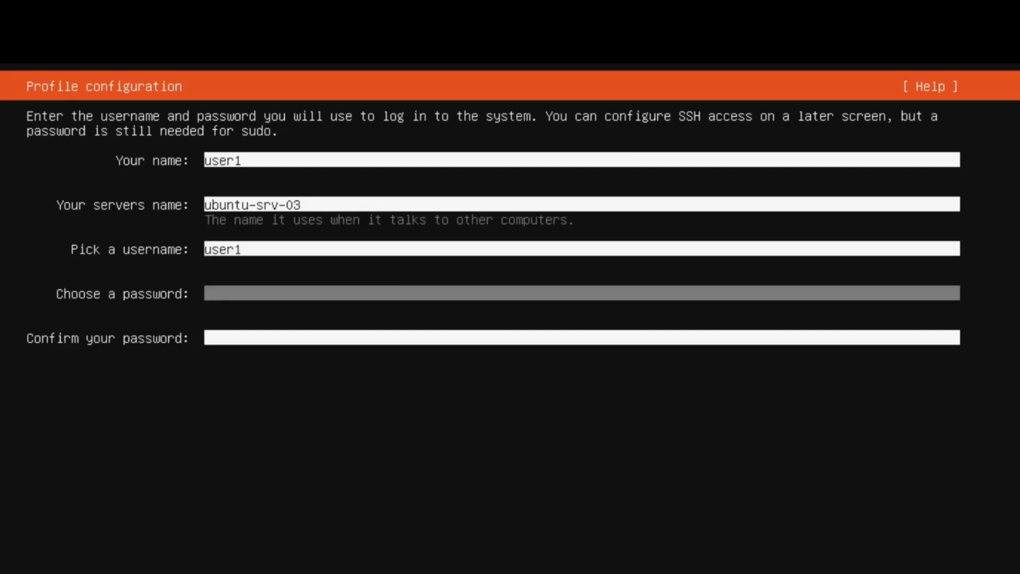
Enter and confirm the account password, and submit the profile configuration.
{"action": "type", "text": "**********"}
{"action": "key", "text": "Tab"}
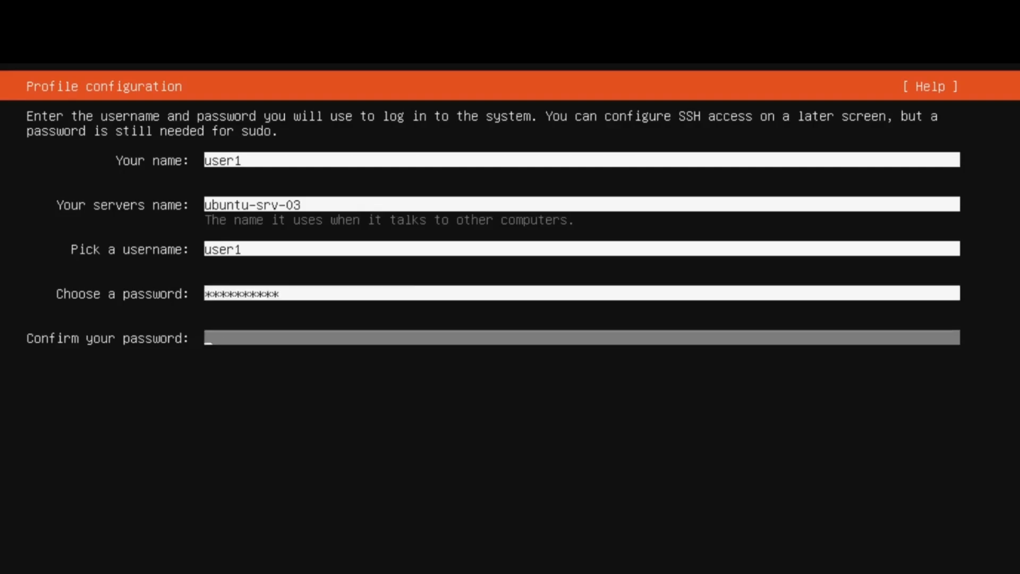
{"action": "type", "text": "**********"}
{"action": "key", "text": "Tab"}
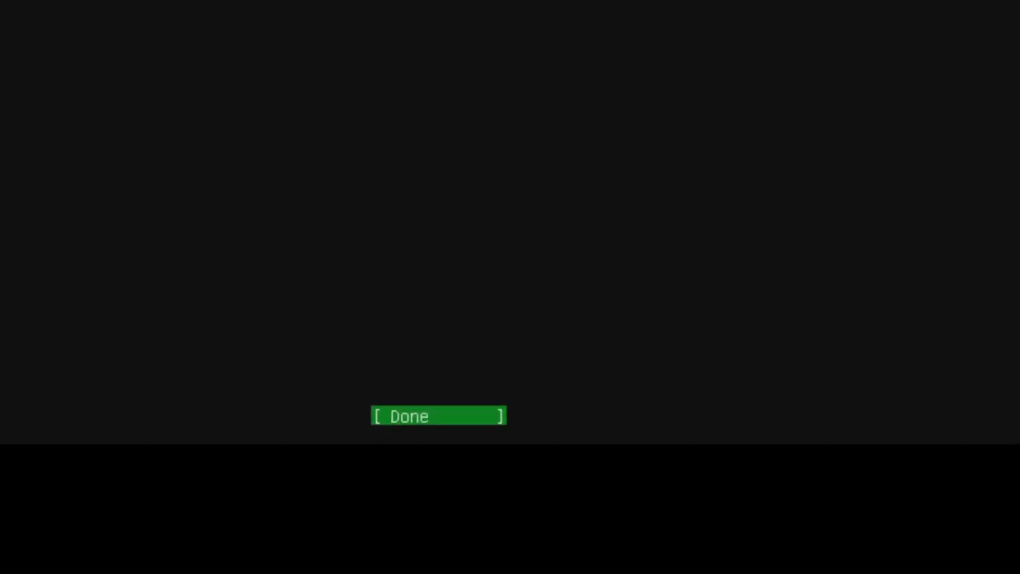
{"action": "key", "text": "Return"}
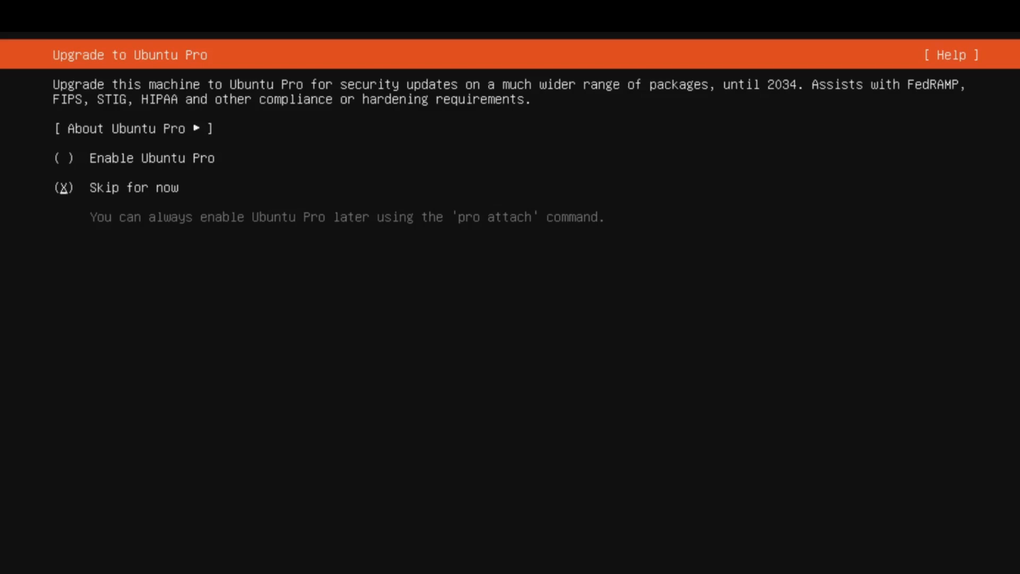
Read the information about Ubuntu Pro and return to the upgrade choices.
{"action": "key", "text": "Up"}
{"action": "key", "text": "Return"}
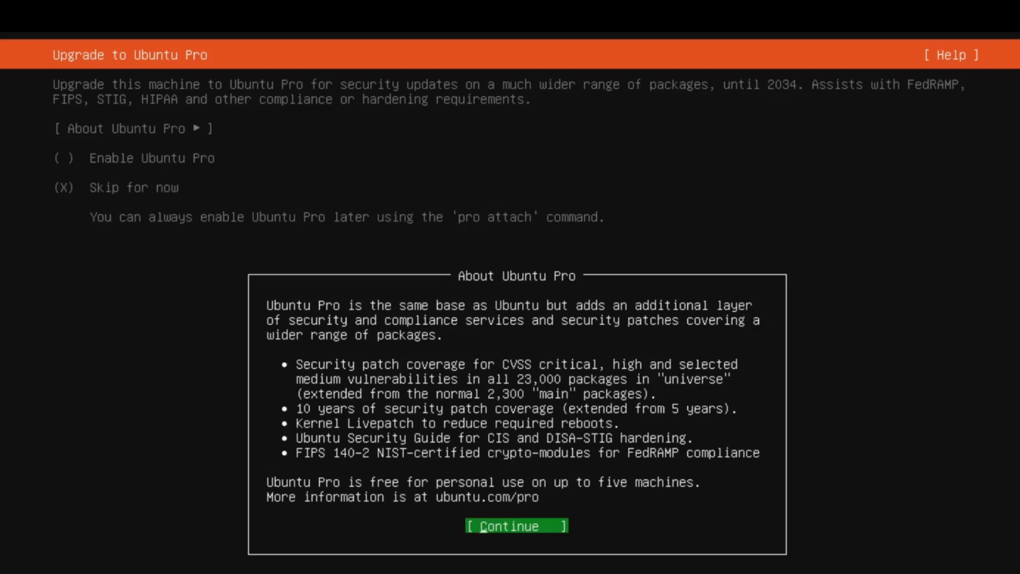
{"action": "key", "text": "Return"}
{"action": "key", "text": "Down"}
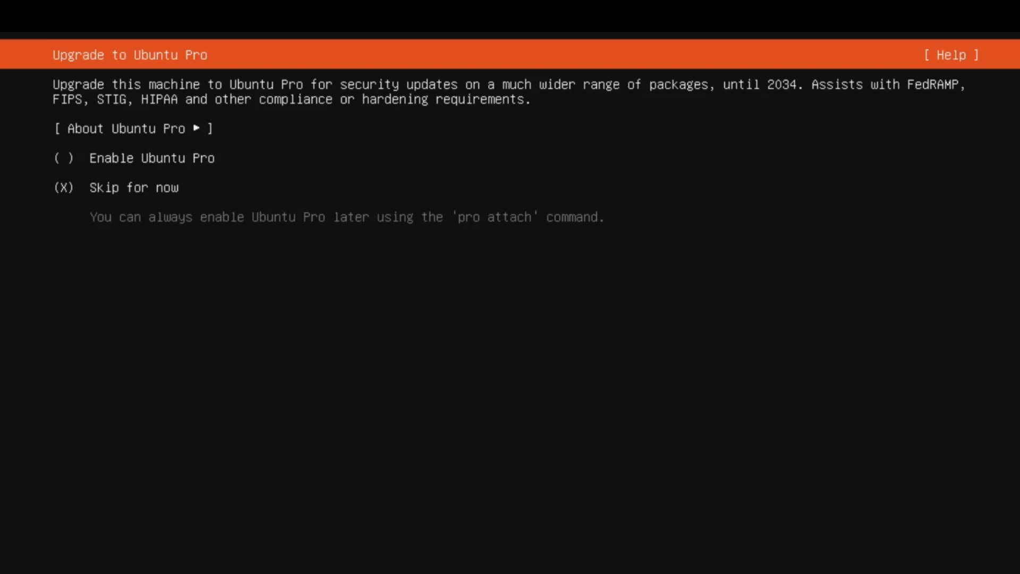
Skip Ubuntu Pro for now, then choose to install the OpenSSH server without importing an SSH key.
{"action": "key", "text": "Return"}
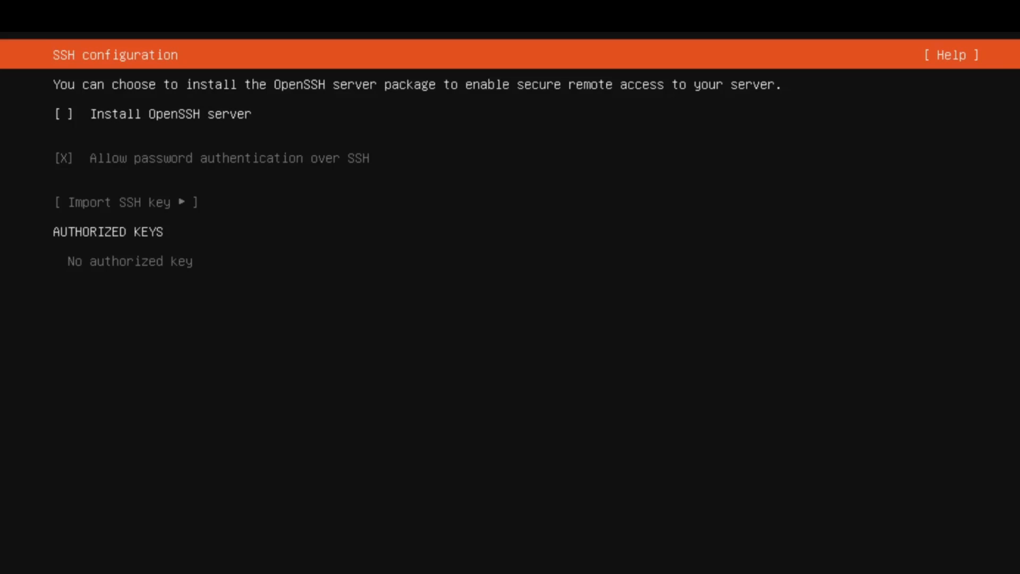
{"action": "key", "text": "space"}
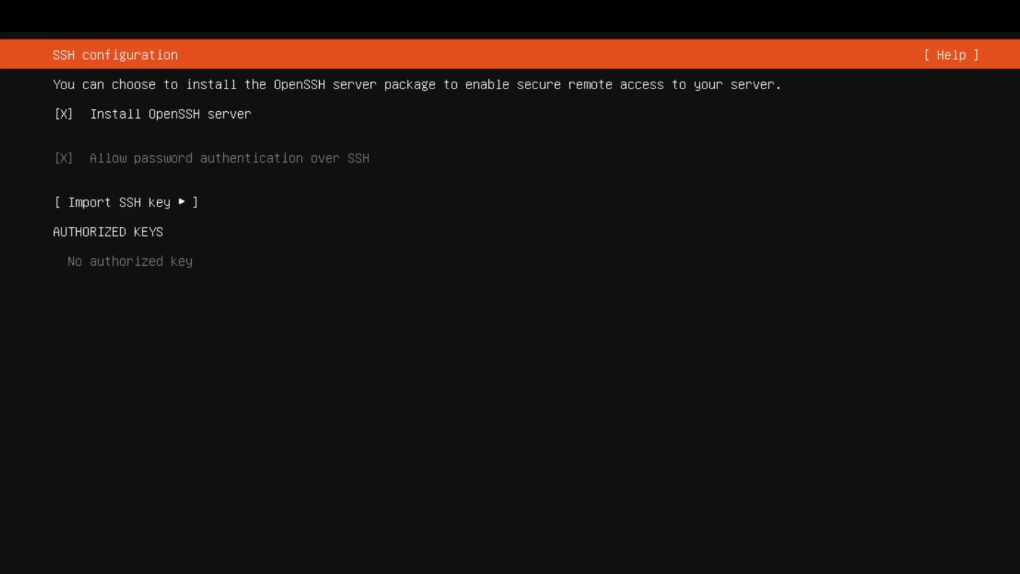
{"action": "key", "text": "Down"}
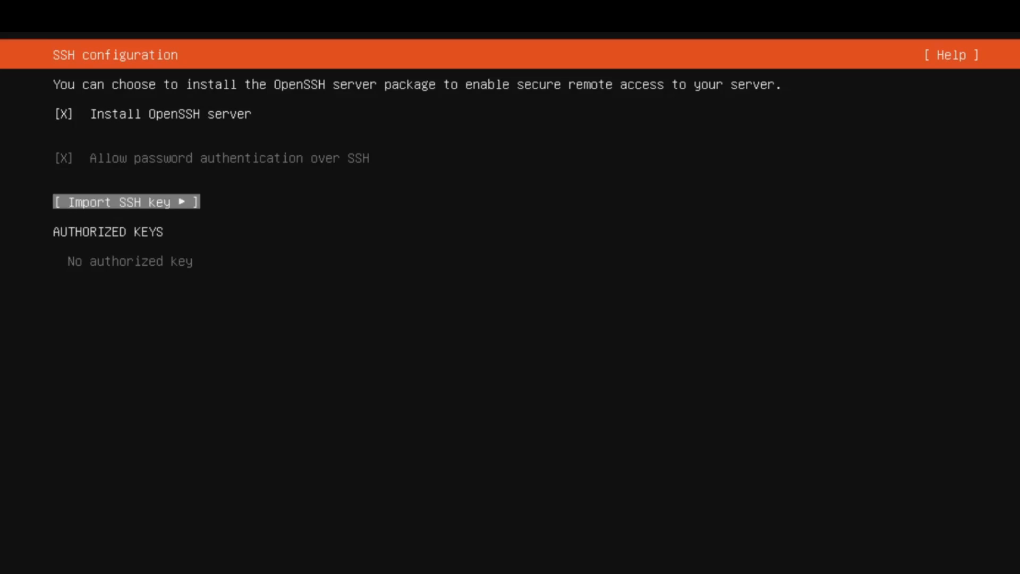
{"action": "key", "text": "Down"}
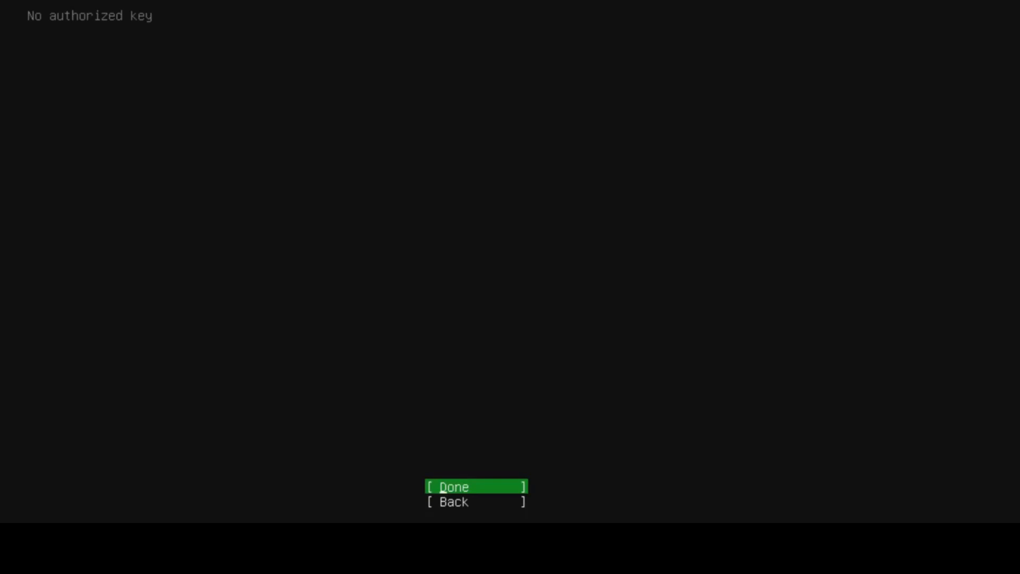
{"action": "key", "text": "Return"}
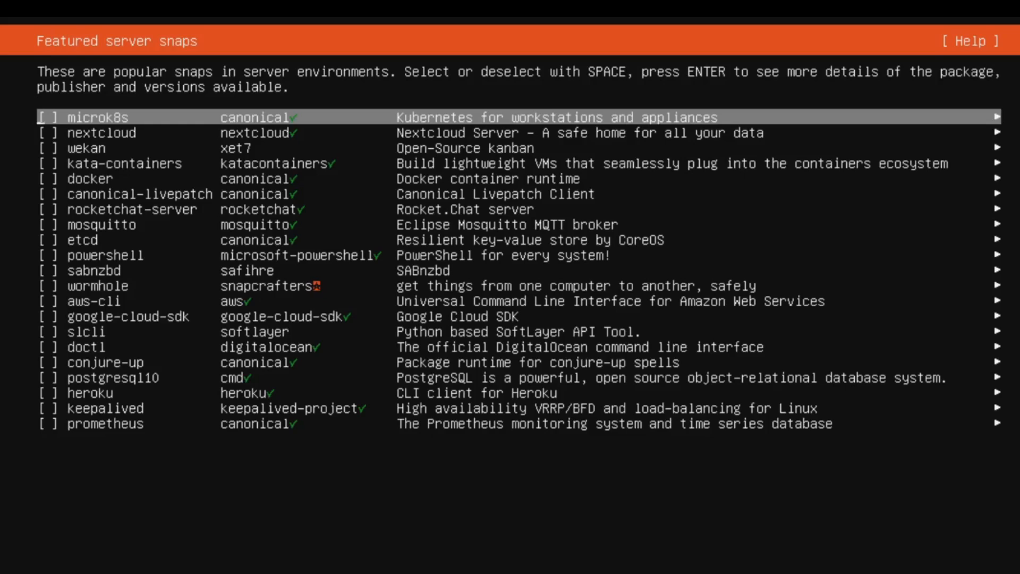
Go through the featured server snaps and continue the installation without selecting any of them.
{"action": "key", "text": "Down"}
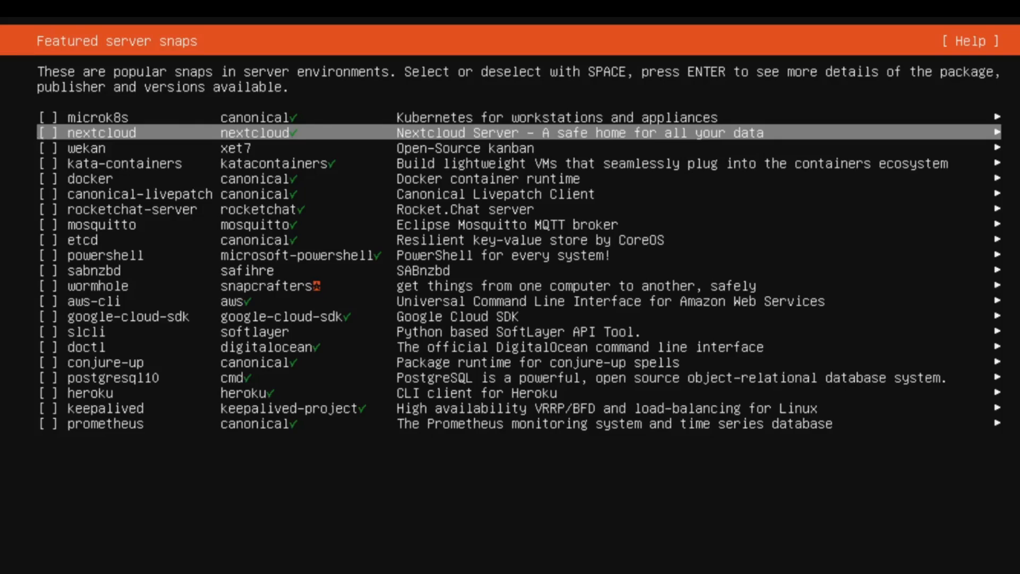
{"action": "key", "text": "Down"}
{"action": "key", "text": "Down"}
{"action": "key", "text": "Down"}
{"action": "key", "text": "Down"}
{"action": "key", "text": "Down"}
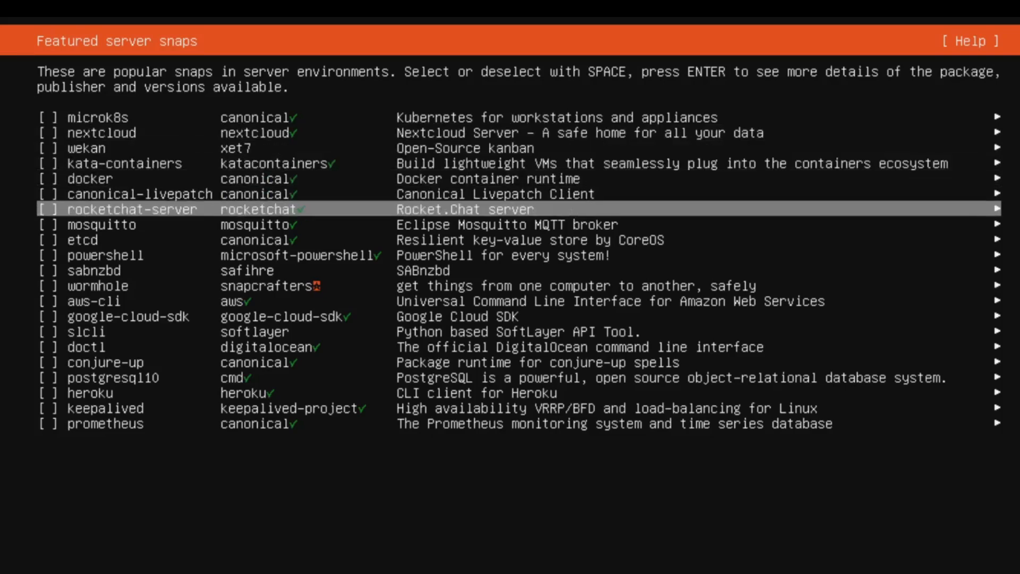
{"action": "key", "text": "Down"}
{"action": "key", "text": "Down"}
{"action": "key", "text": "Down"}
{"action": "key", "text": "Down"}
{"action": "key", "text": "Down"}
{"action": "key", "text": "Down"}
{"action": "key", "text": "Down"}
{"action": "key", "text": "Down"}
{"action": "key", "text": "Down"}
{"action": "key", "text": "Down"}
{"action": "key", "text": "Down"}
{"action": "key", "text": "Down"}
{"action": "key", "text": "Down"}
{"action": "key", "text": "Down"}
{"action": "key", "text": "Down"}
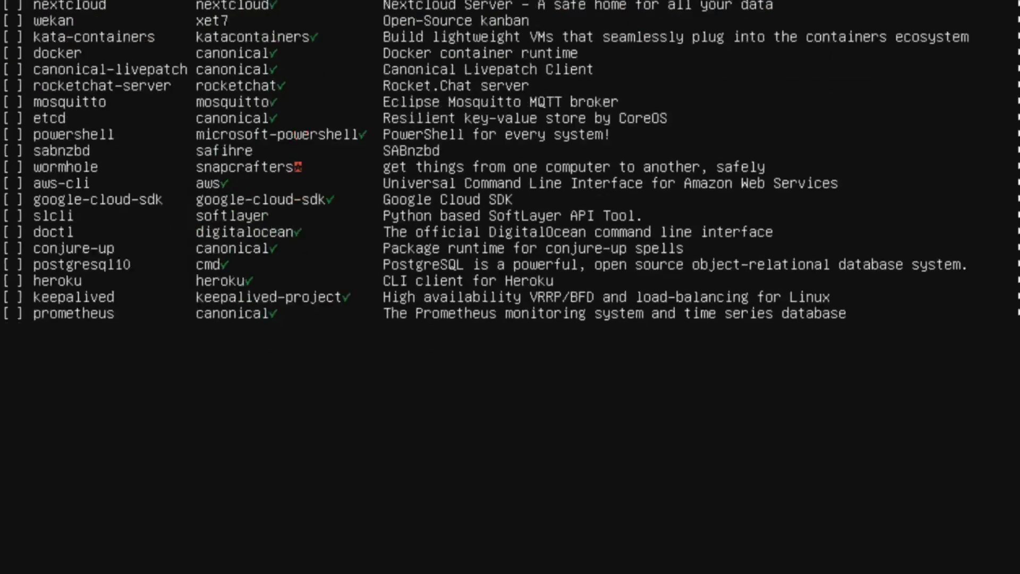
{"action": "key", "text": "Return"}
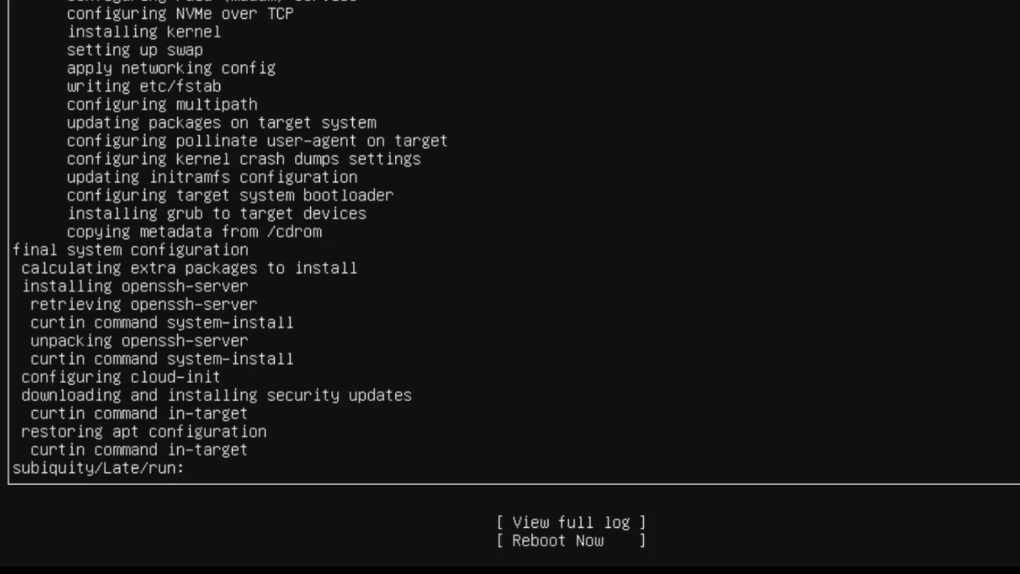
Reboot the machine from the installer's completion screen.
{"action": "key", "text": "Tab"}
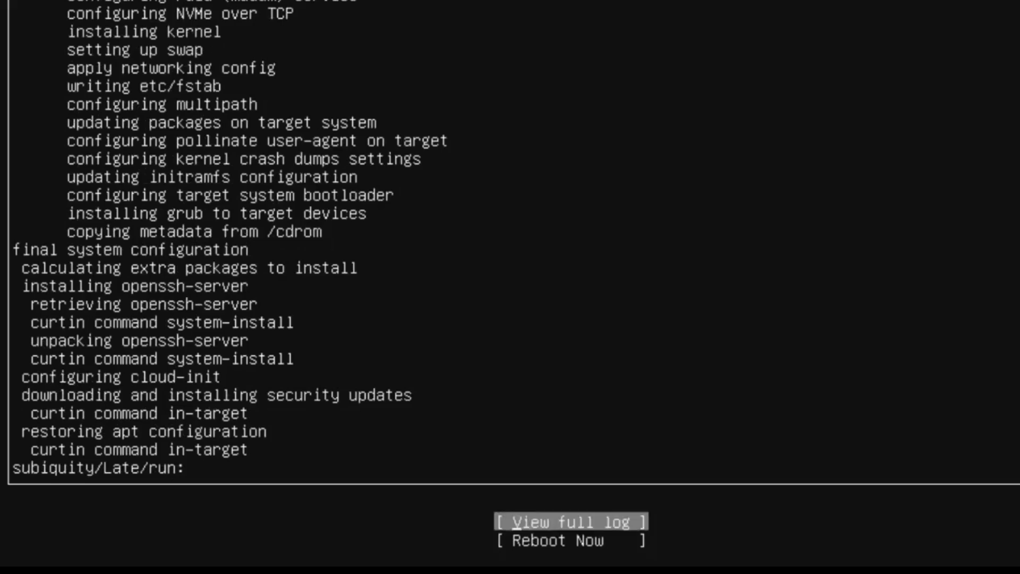
{"action": "key", "text": "Tab"}
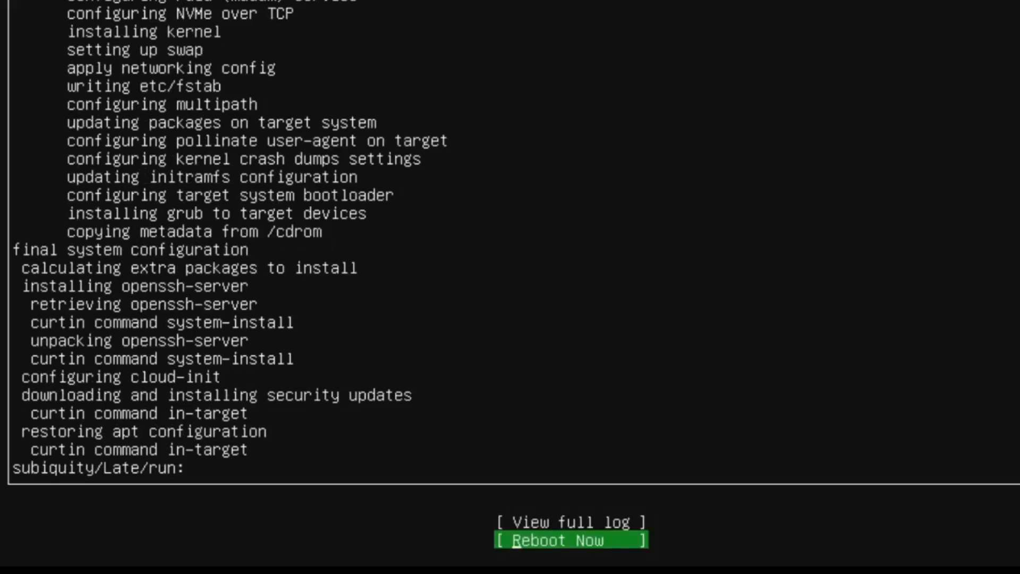
{"action": "key", "text": "Return"}
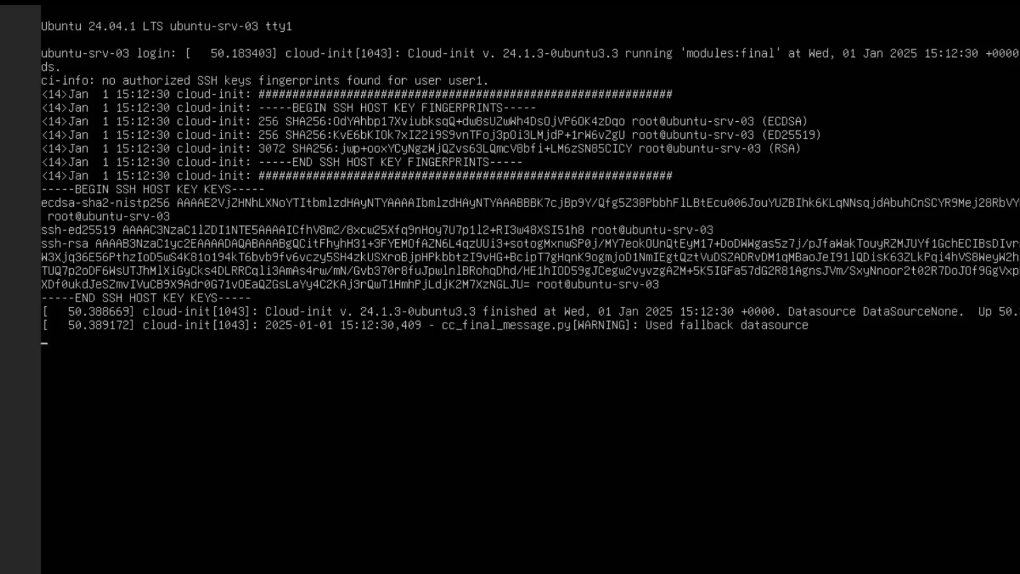
Bring up the login prompt and log in to ubuntu-srv-03 as user1 with the account password.
{"action": "key", "text": "Return"}
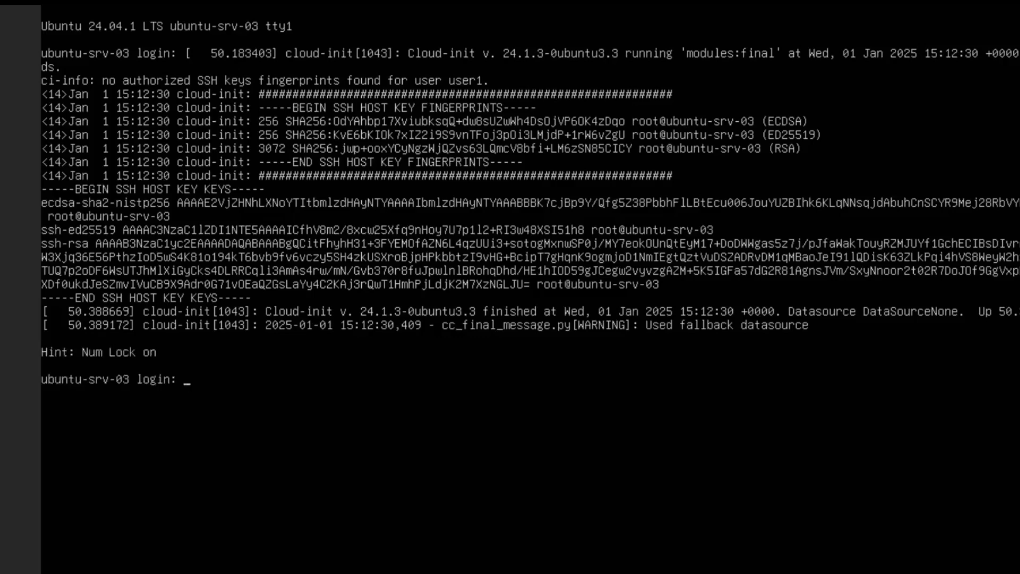
{"action": "type", "text": "user1"}
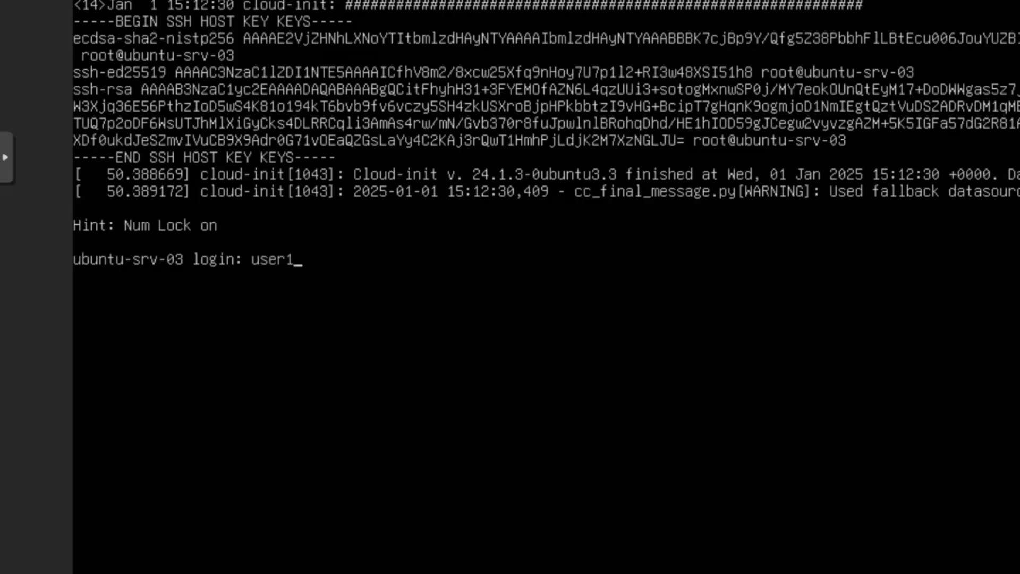
{"action": "key", "text": "Return"}
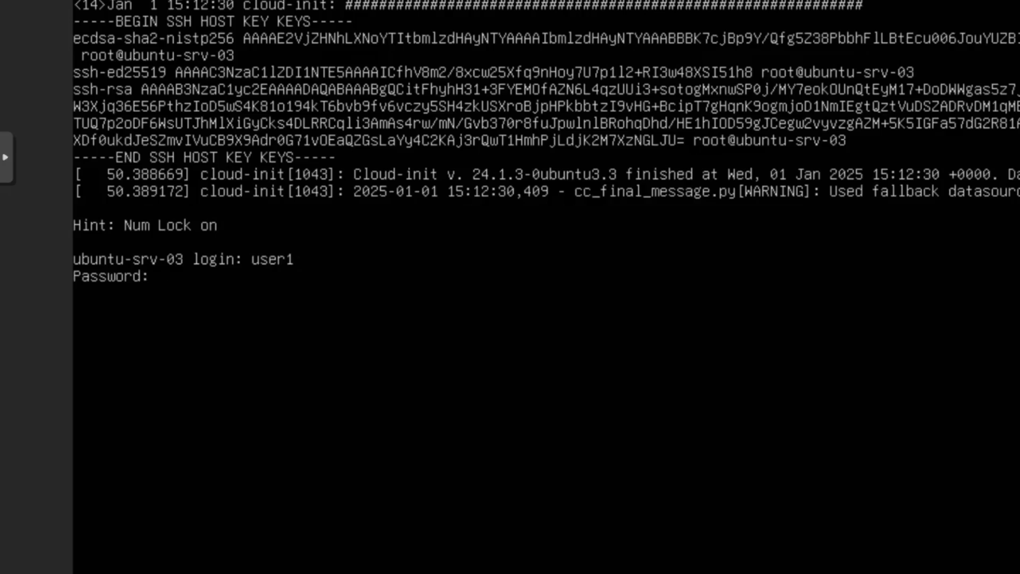
{"action": "key", "text": "Return"}
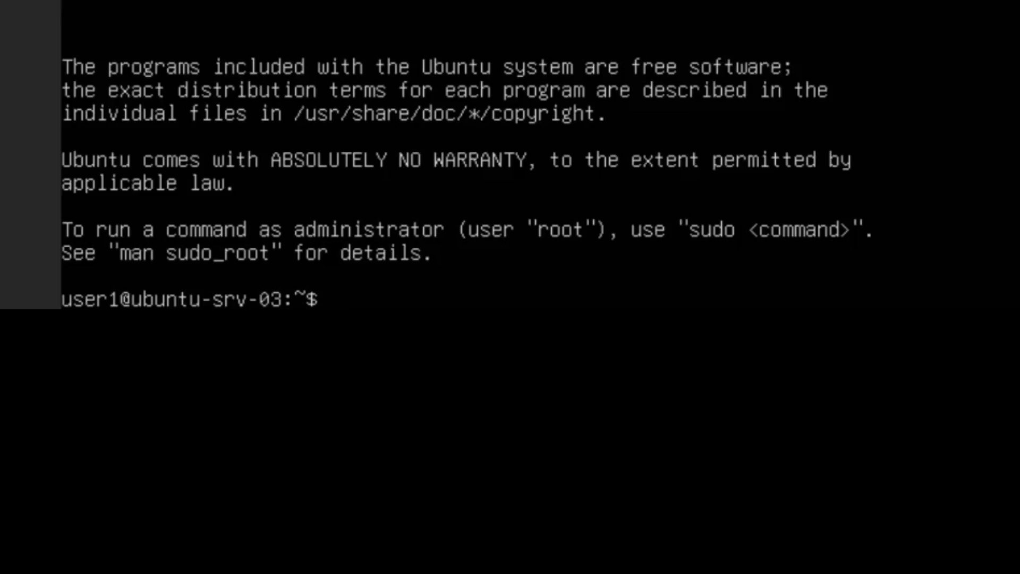
Refresh the package lists with sudo apt update, authenticating with the account password.
{"action": "type", "text": "sudo at"}
{"action": "key", "text": "BackSpace"}
{"action": "type", "text": "pt update"}
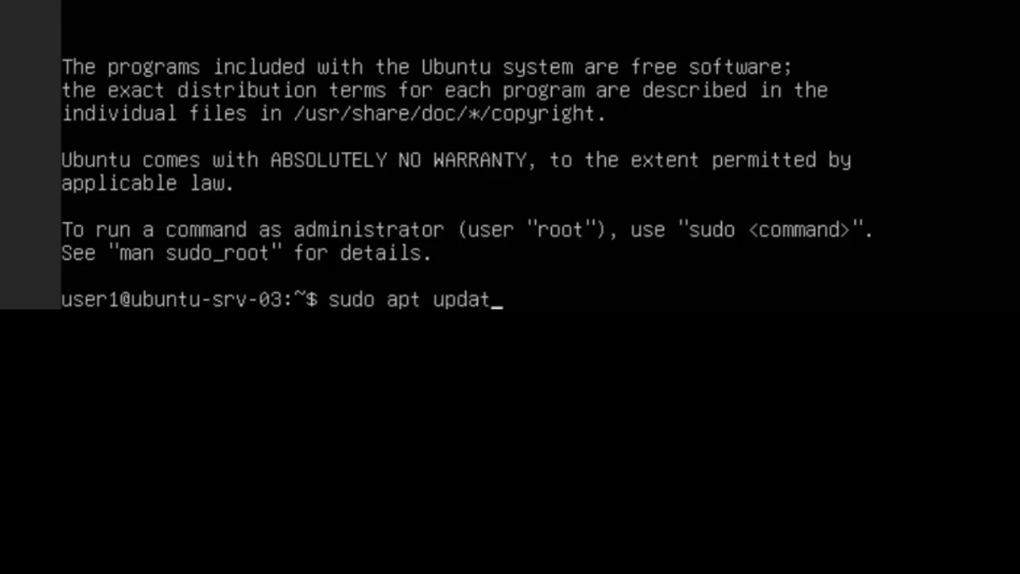
{"action": "key", "text": "Return"}
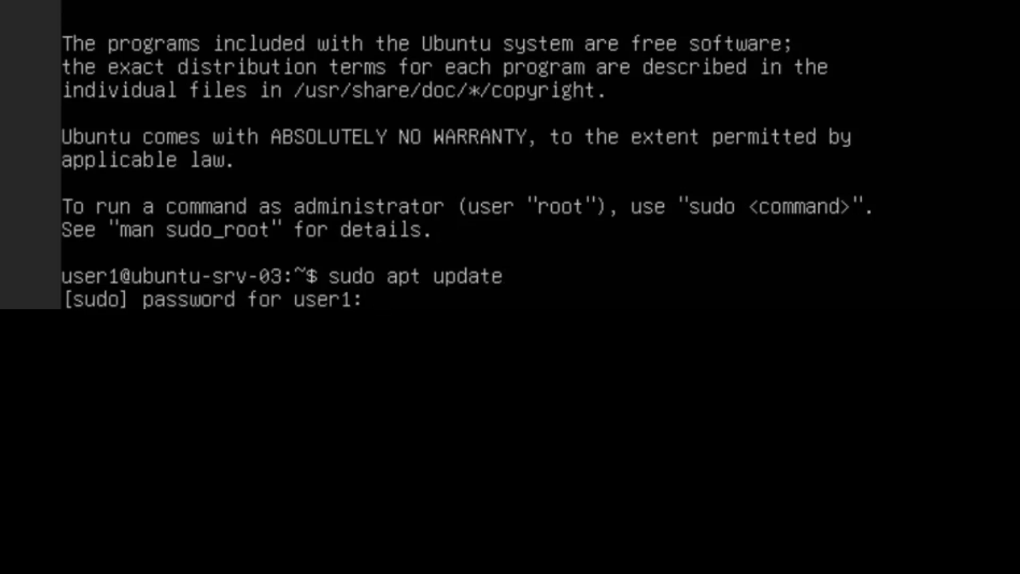
{"action": "key", "text": "Return"}
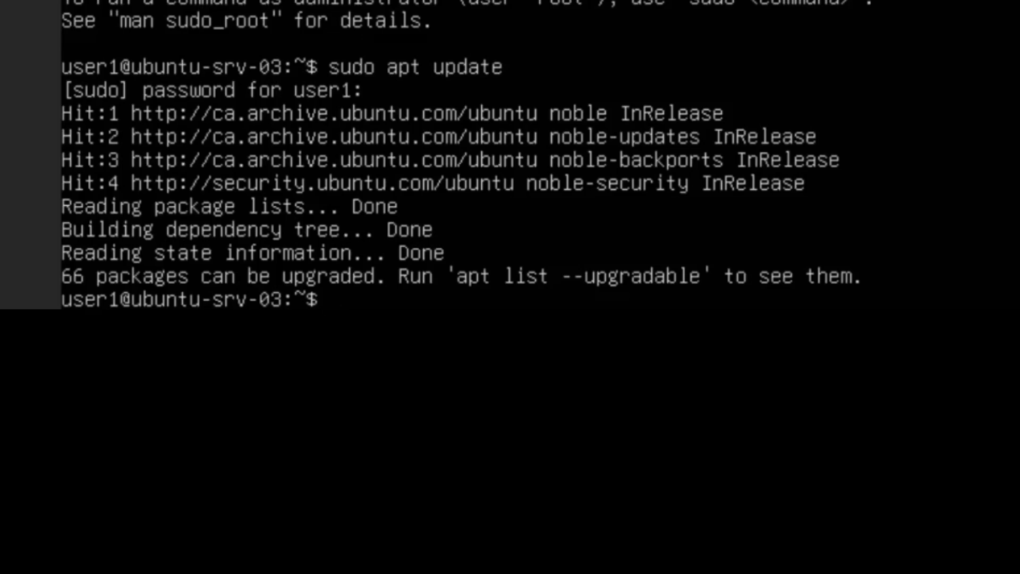
Upgrade the installed packages with sudo apt upgrade, answering y to continue.
{"action": "key", "text": "Up"}
{"action": "key", "text": "BackSpace"}
{"action": "key", "text": "BackSpace"}
{"action": "key", "text": "BackSpace"}
{"action": "key", "text": "BackSpace"}
{"action": "type", "text": "grade"}
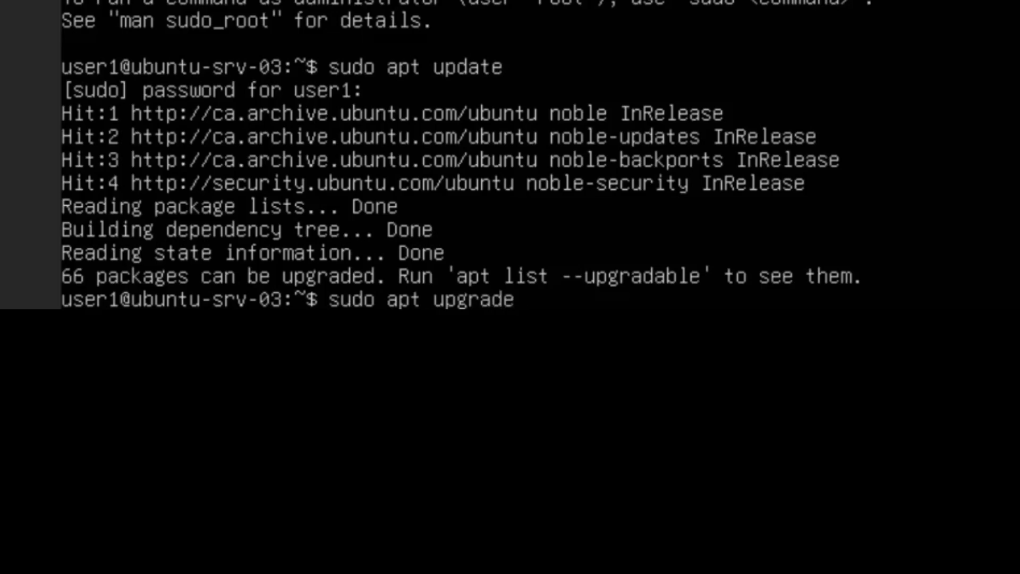
{"action": "key", "text": "Return"}
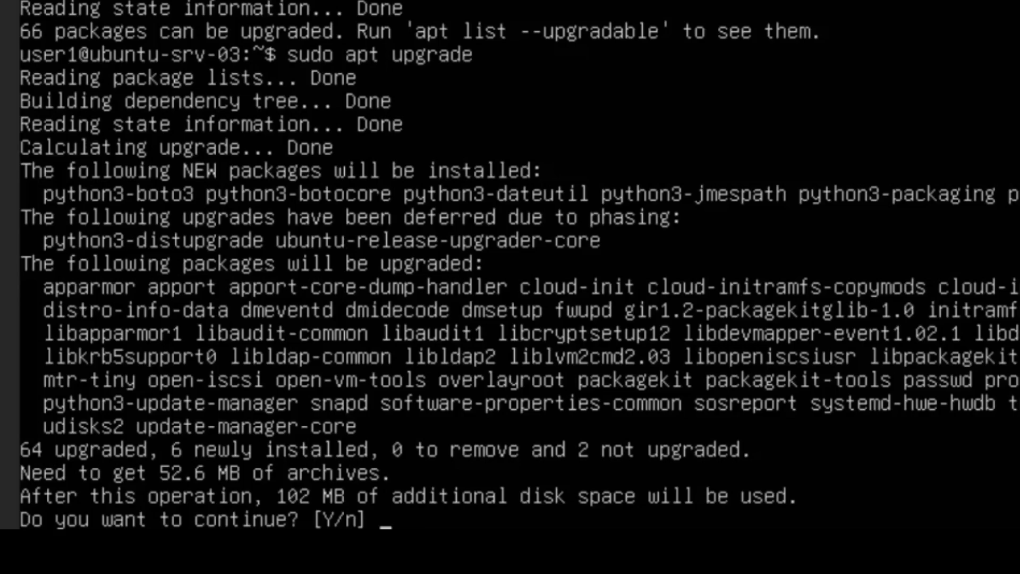
{"action": "type", "text": "y"}
{"action": "key", "text": "Return"}
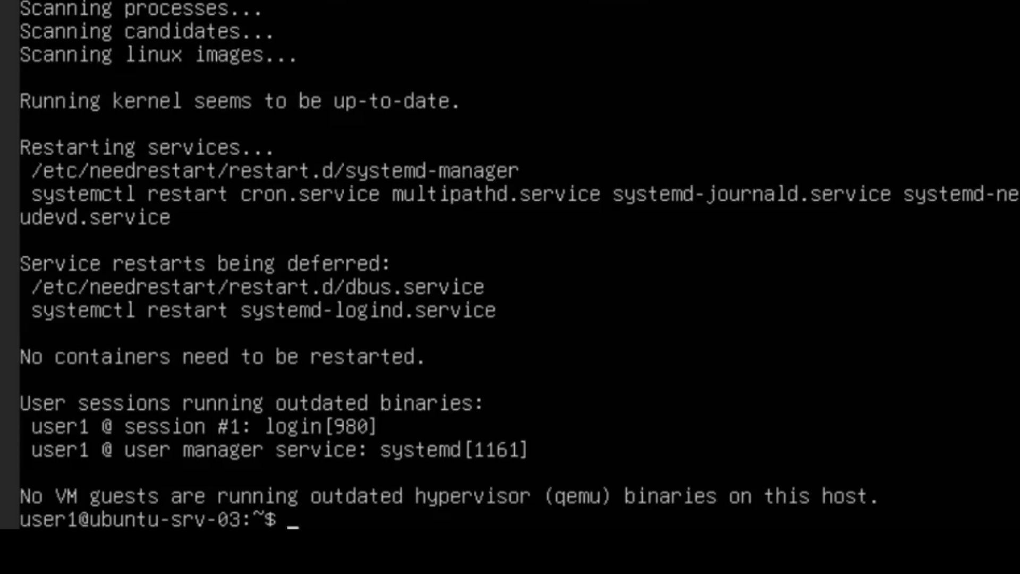
Restart the server with the reboot command.
{"action": "type", "text": "reboot"}
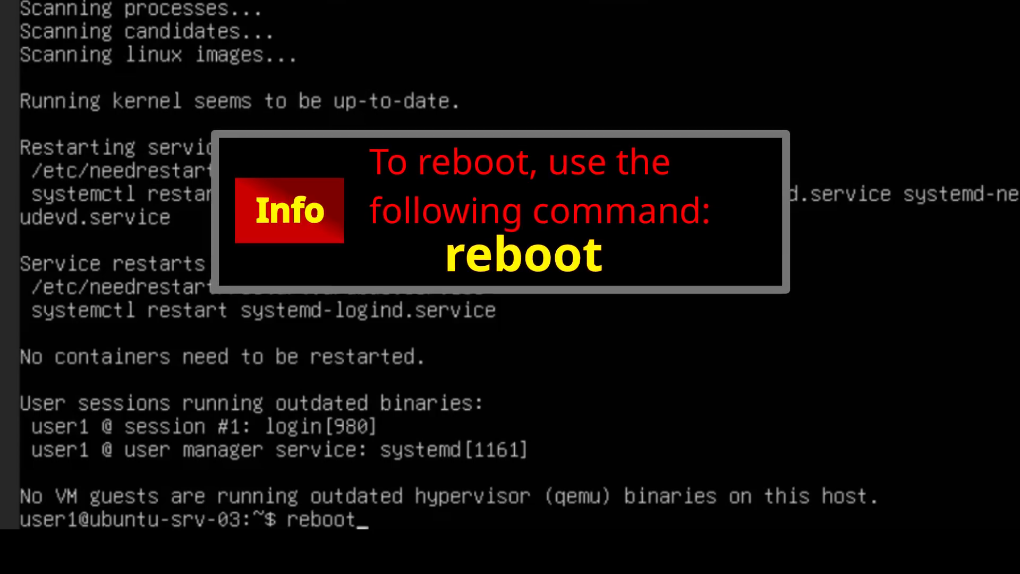
{"action": "key", "text": "Return"}
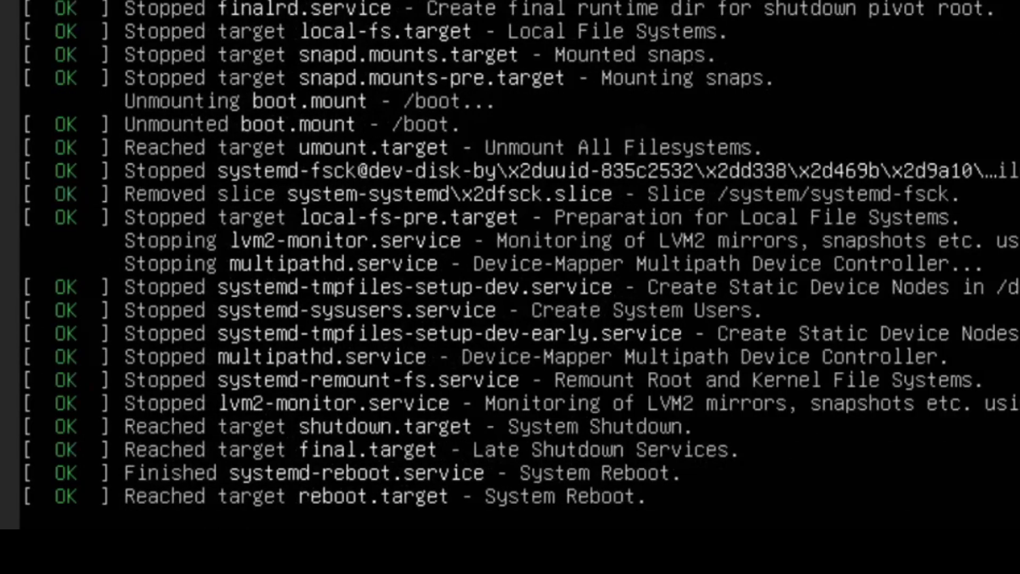